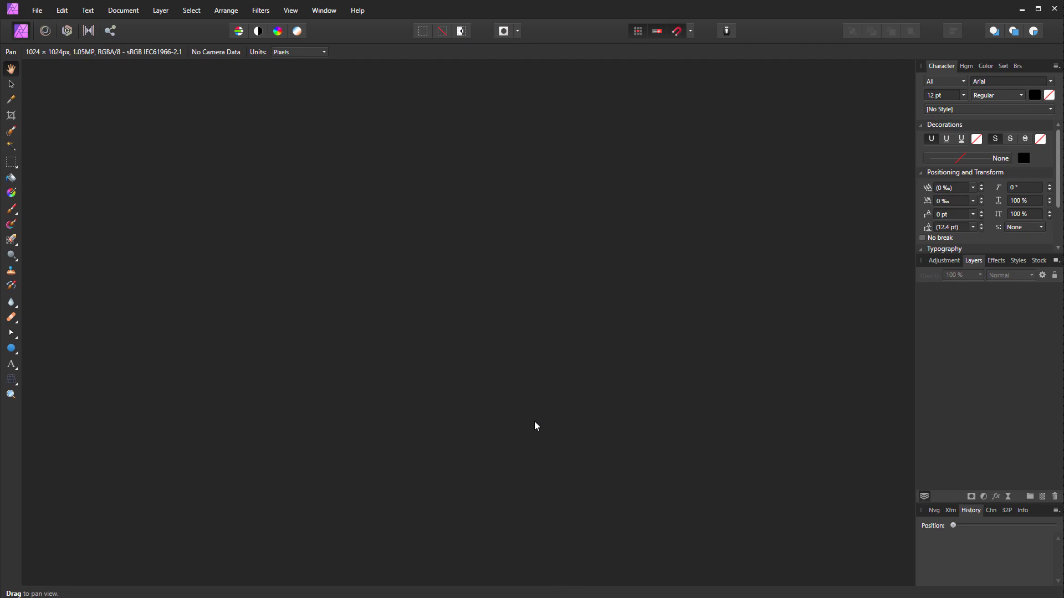
Start a new Web document at 1024 × 1024 px, RGB/8, 72 DPI.
click(691, 30)
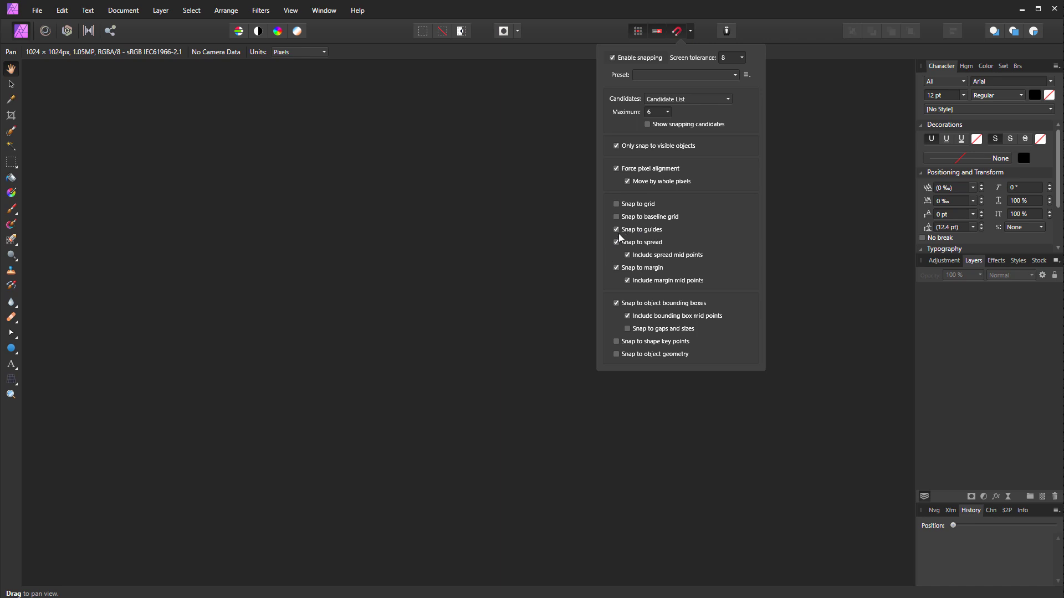
click(37, 11)
click(50, 35)
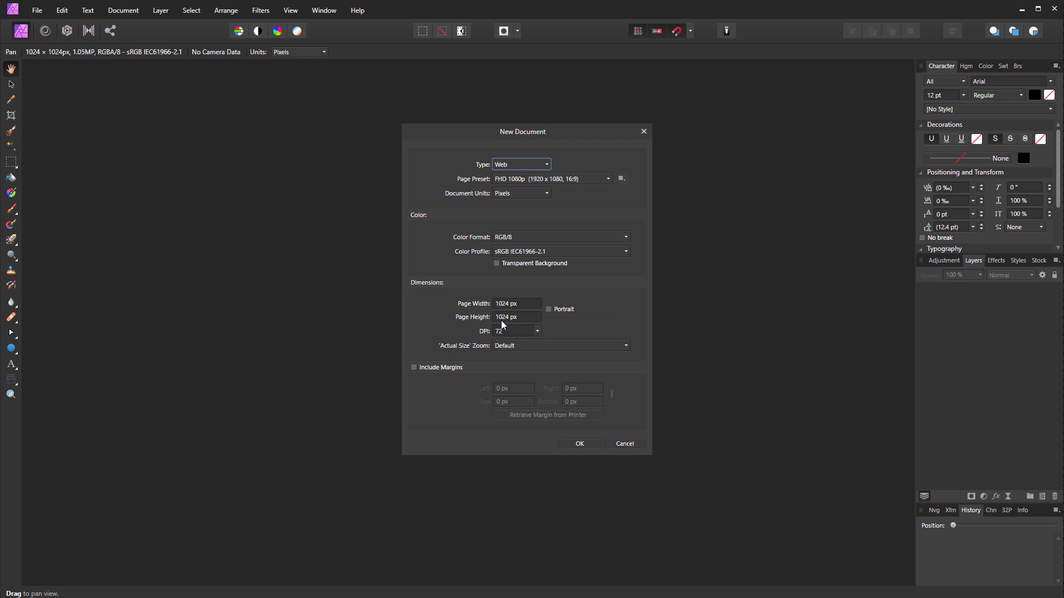
Create the blank 1024 × 1024 px document and switch to the Move tool.
click(580, 444)
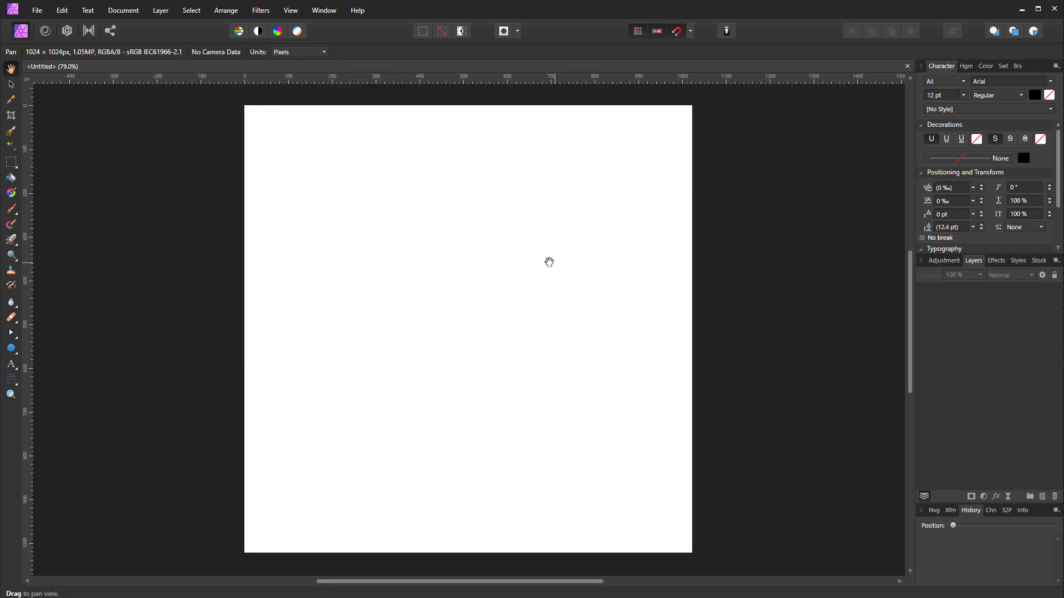
scroll(506, 262, down, 1)
scroll(506, 262, up, 1)
scroll(507, 262, down, 3)
scroll(507, 262, up, 3)
scroll(507, 261, down, 1)
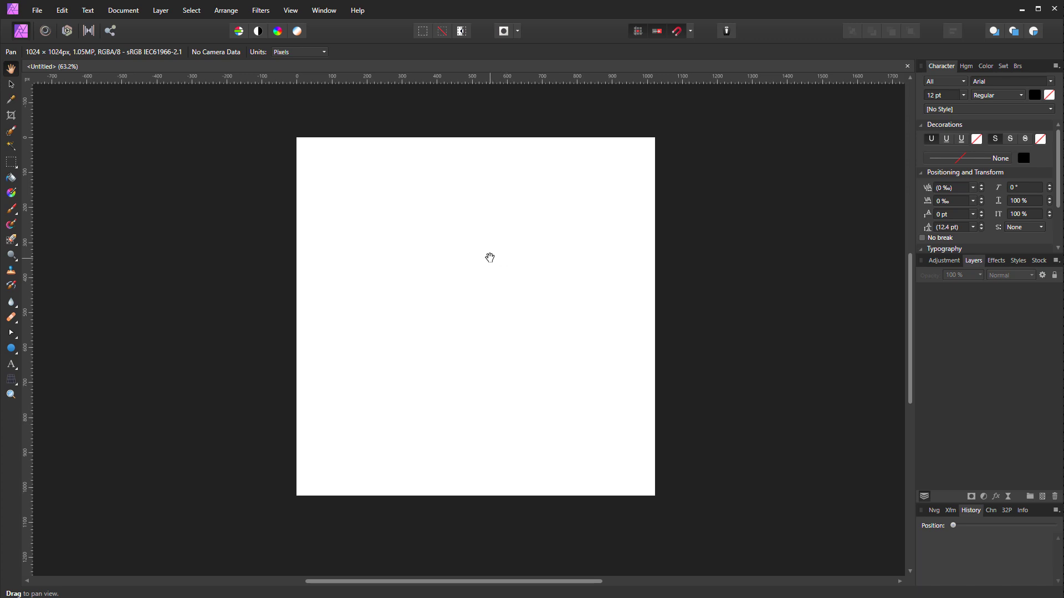
mouse_move(447, 257)
mouse_down()
mouse_move(670, 297)
mouse_move(434, 264)
mouse_up()
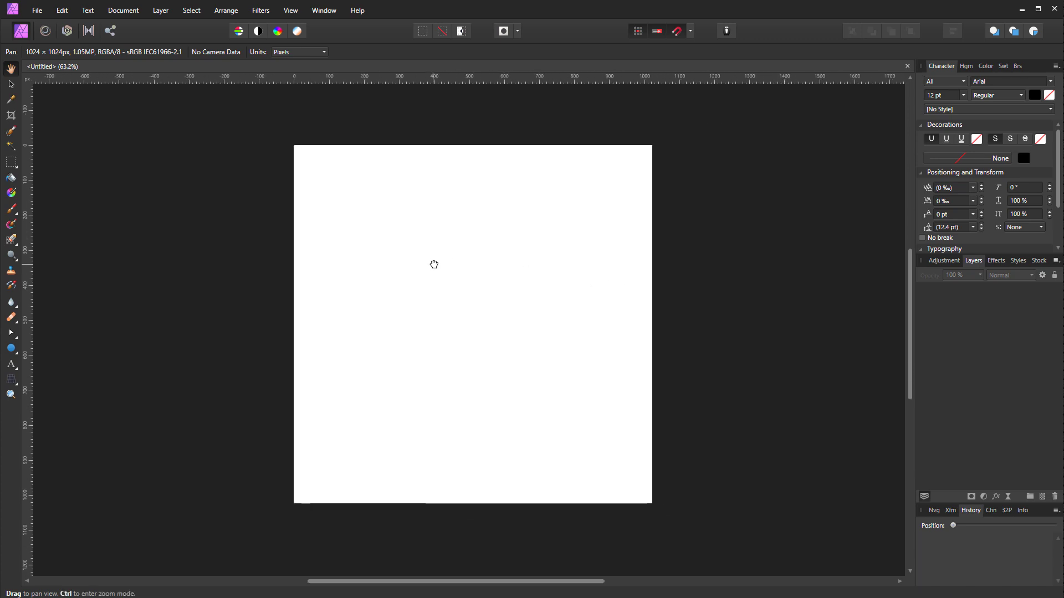
click(11, 84)
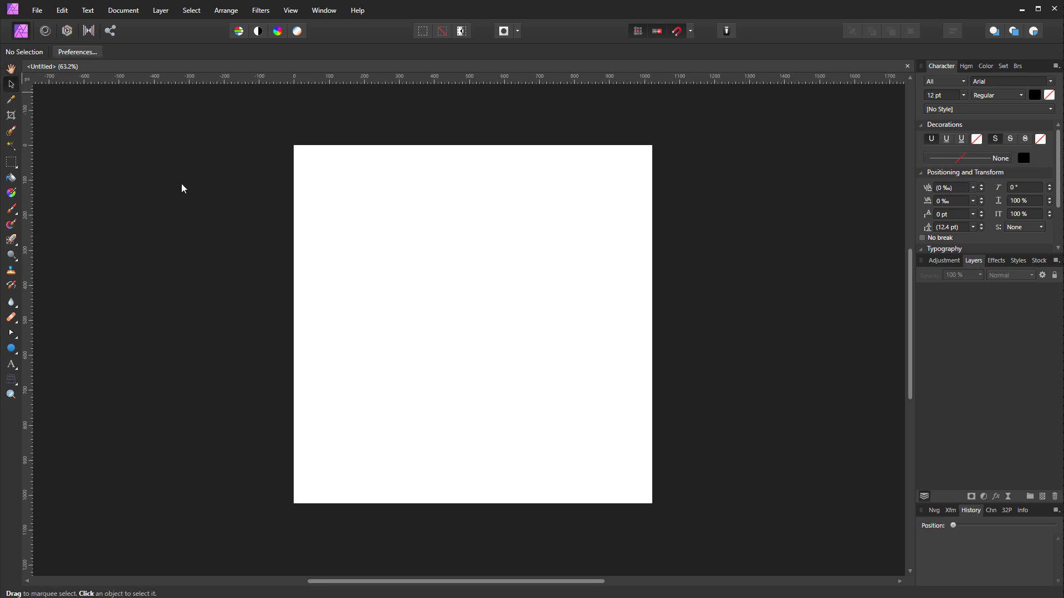
Add a horizontal and a vertical guide at 512 px in the Guides Manager.
click(288, 12)
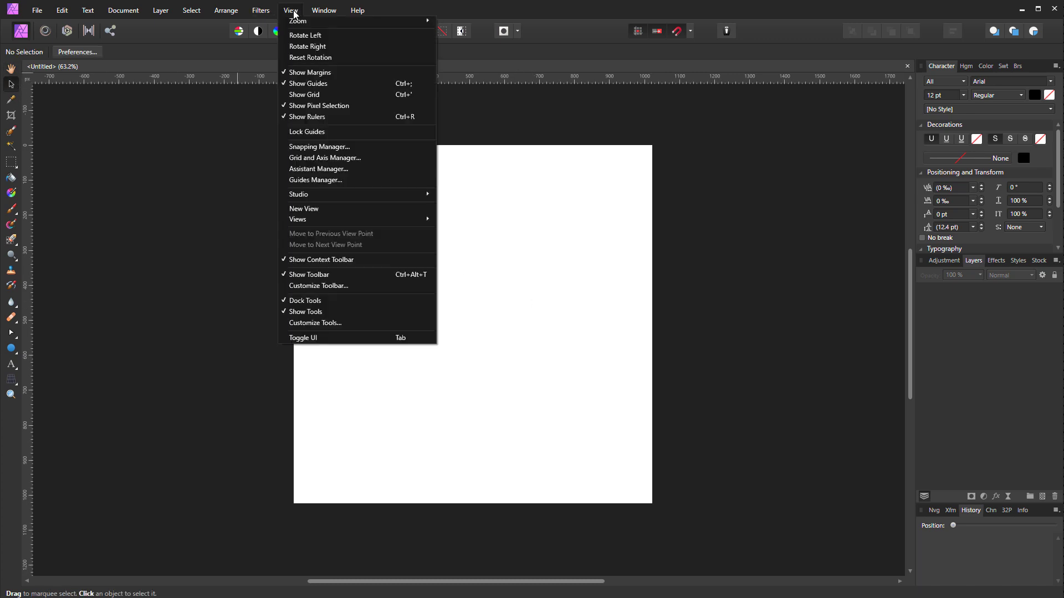
click(331, 180)
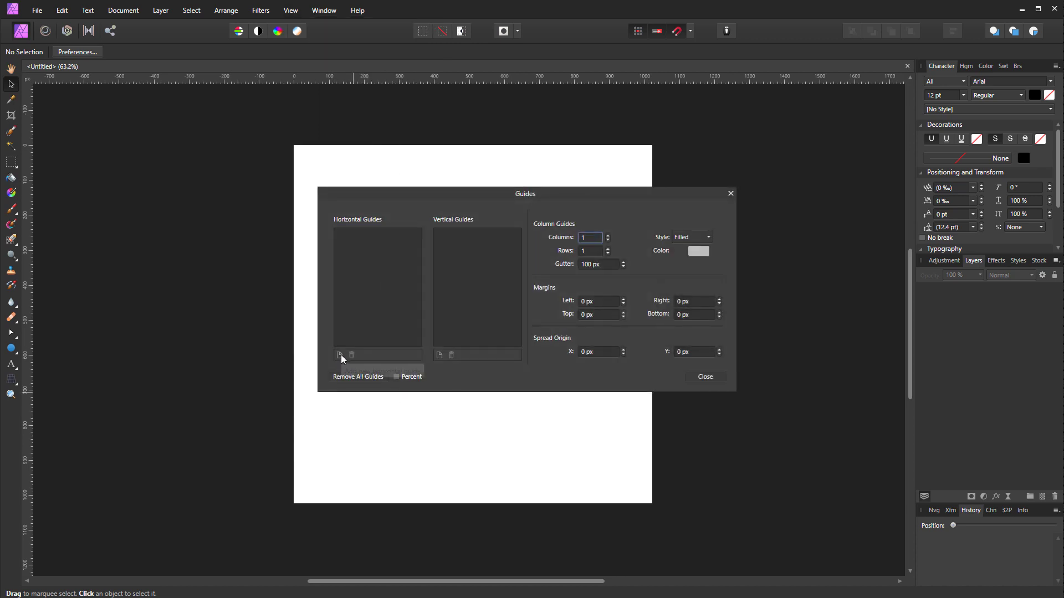
click(340, 357)
click(439, 356)
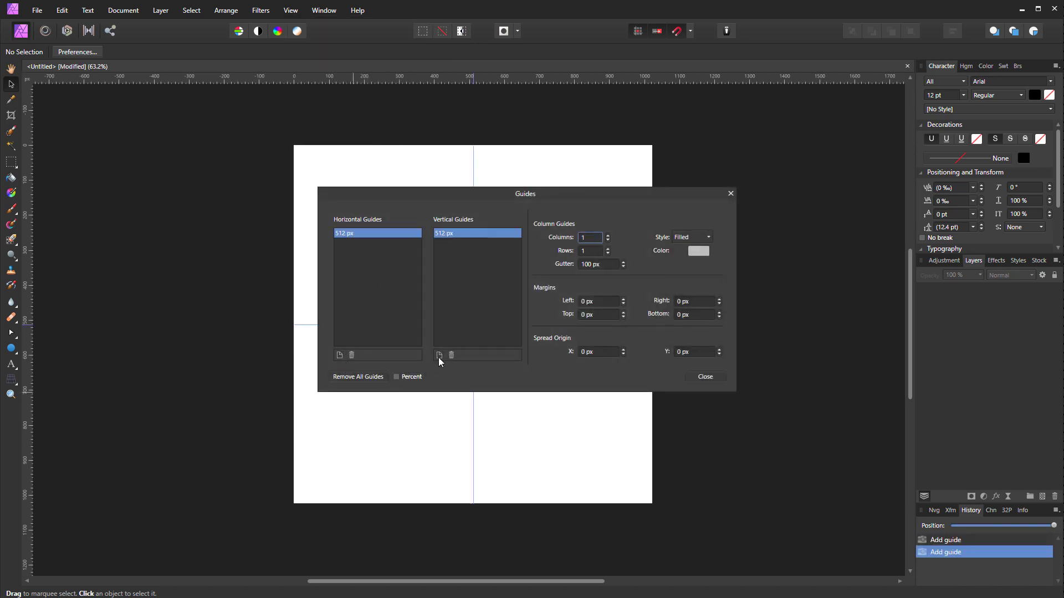
click(706, 377)
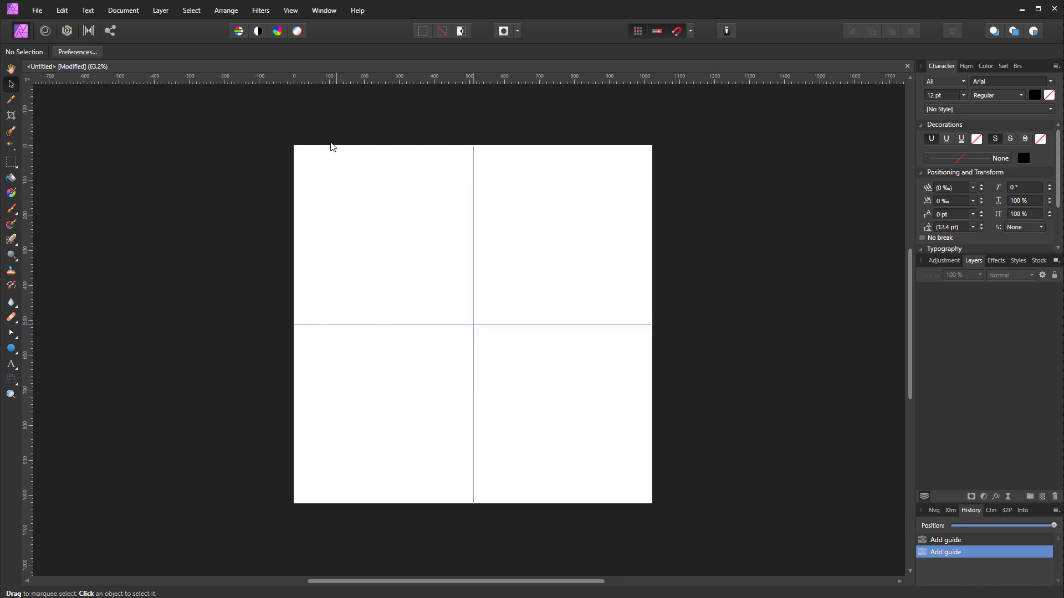
Place the WOOD folder photo 2018-12-28 14.11.30.jpg onto the canvas.
click(37, 10)
click(69, 228)
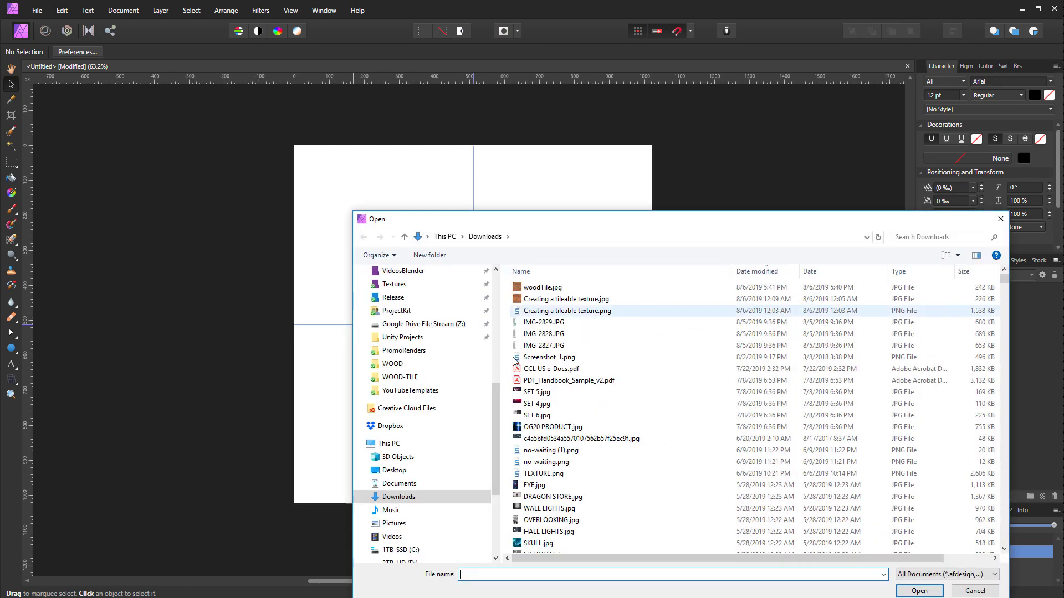
click(392, 363)
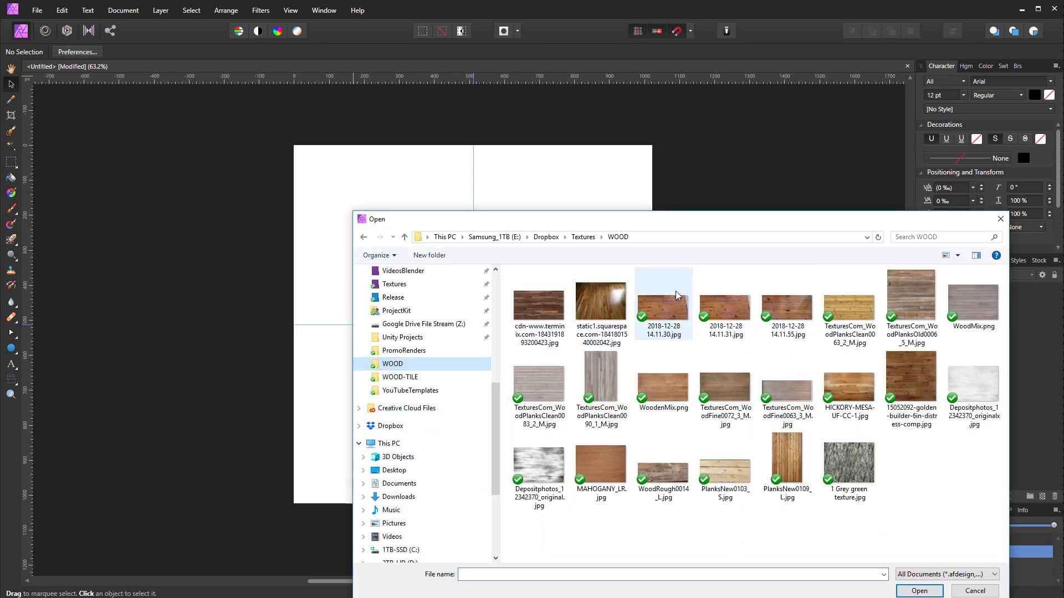
click(667, 309)
click(919, 590)
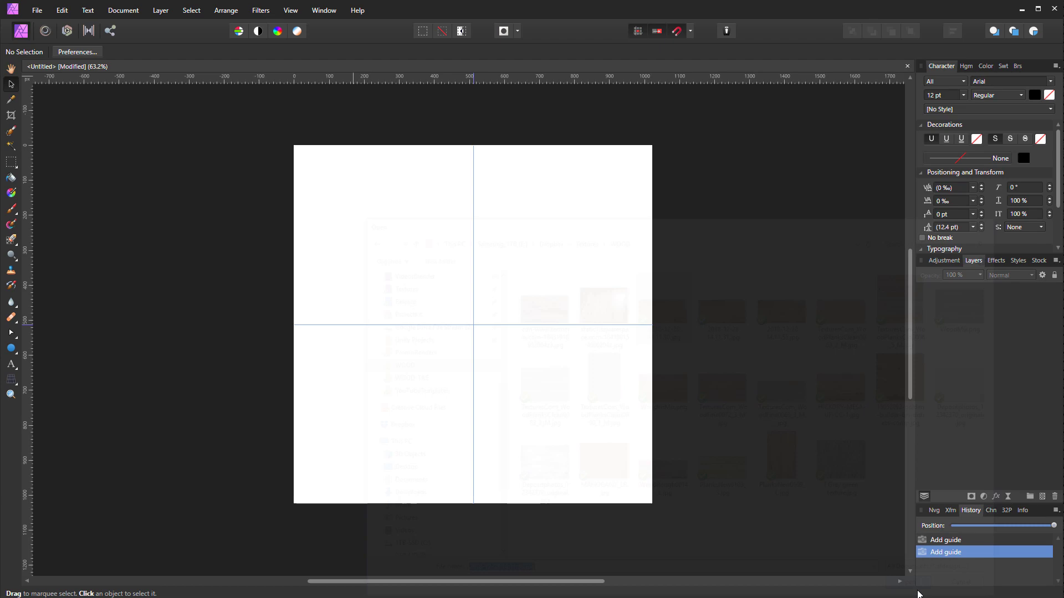
drag(190, 113, 904, 460)
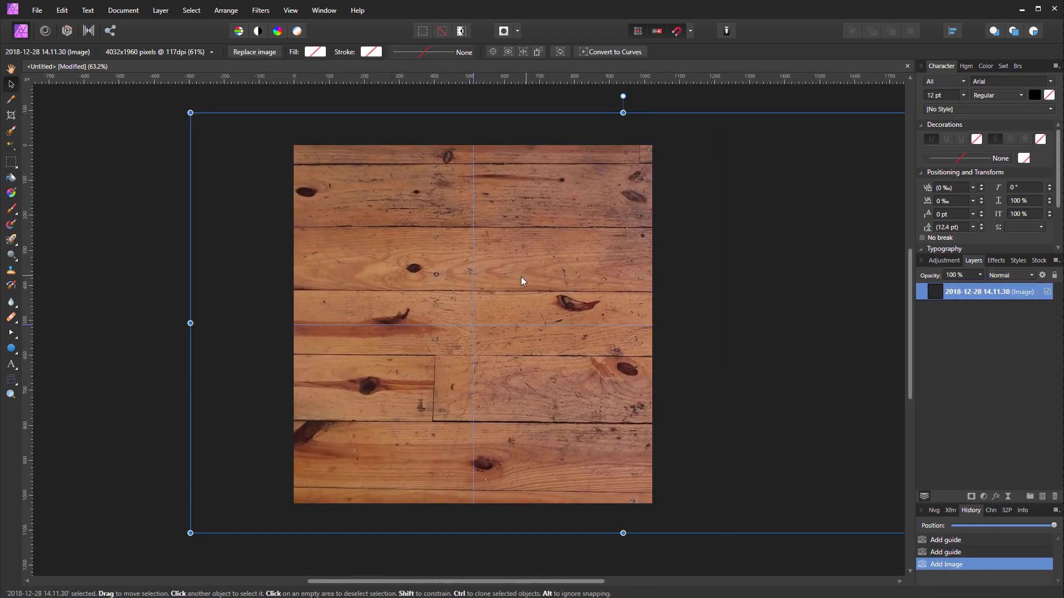
Enlarge and reposition the wood photo until its planks cover the whole square page.
scroll(472, 284, down, 1)
scroll(471, 285, up, 1)
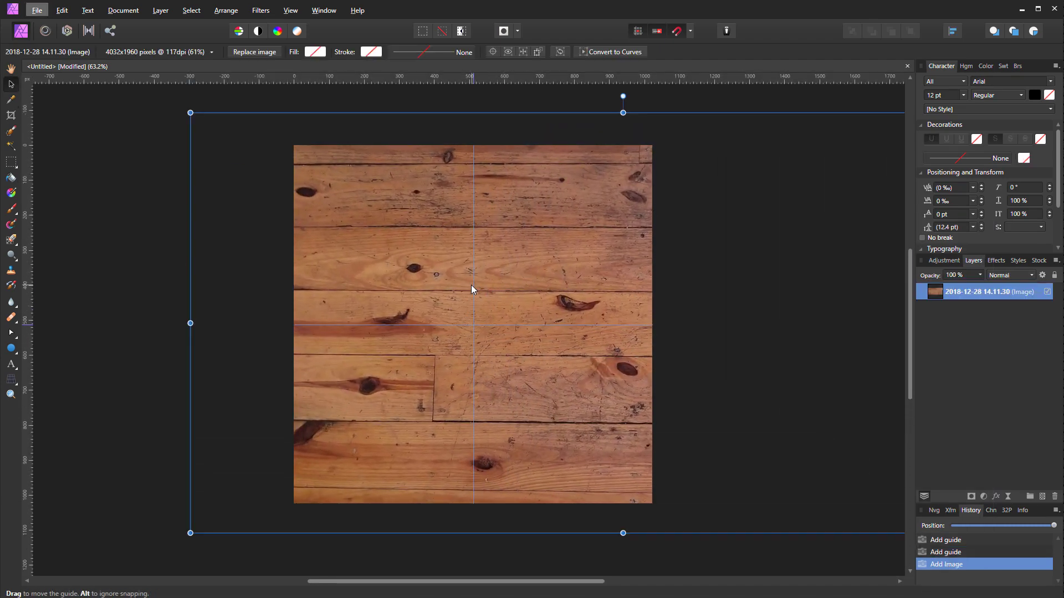
scroll(461, 284, down, 2)
drag(681, 285, 632, 291)
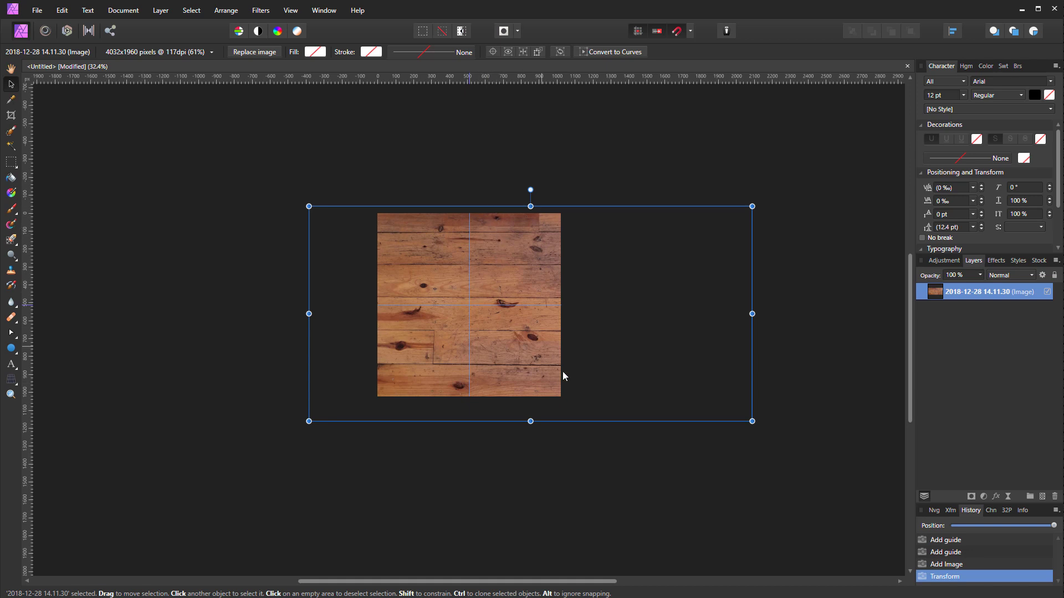
drag(757, 417, 588, 365)
mouse_move(483, 276)
mouse_down()
mouse_move(487, 310)
mouse_move(483, 289)
mouse_up()
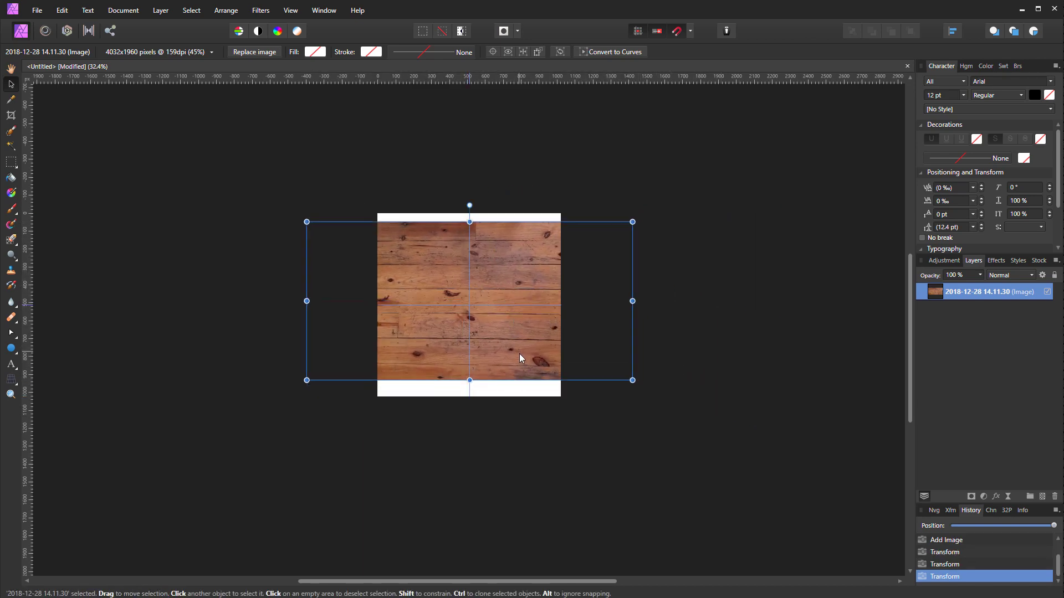
drag(633, 380, 431, 309)
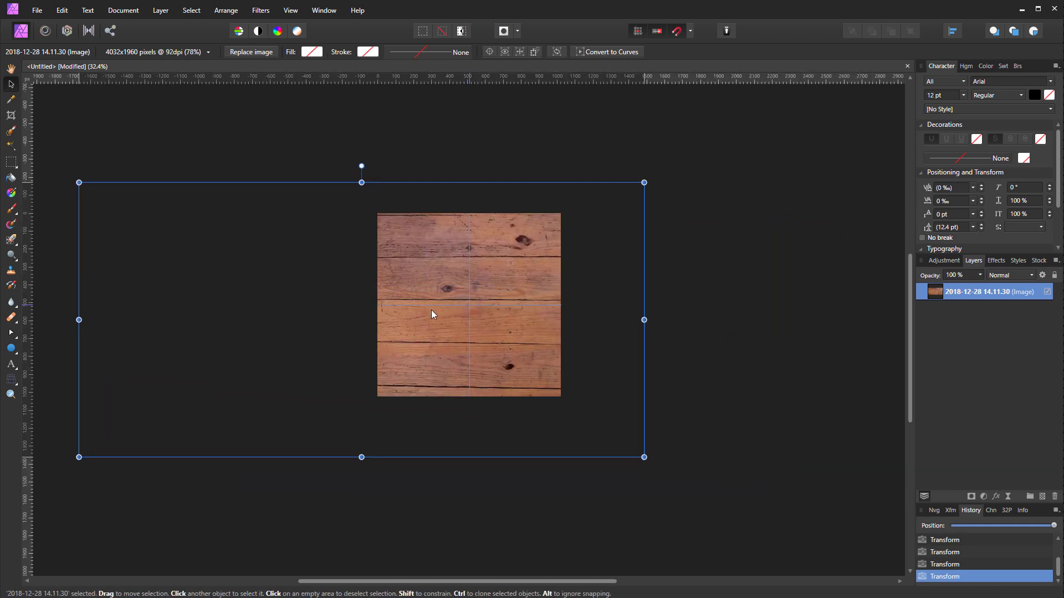
drag(644, 457, 673, 471)
drag(469, 273, 463, 270)
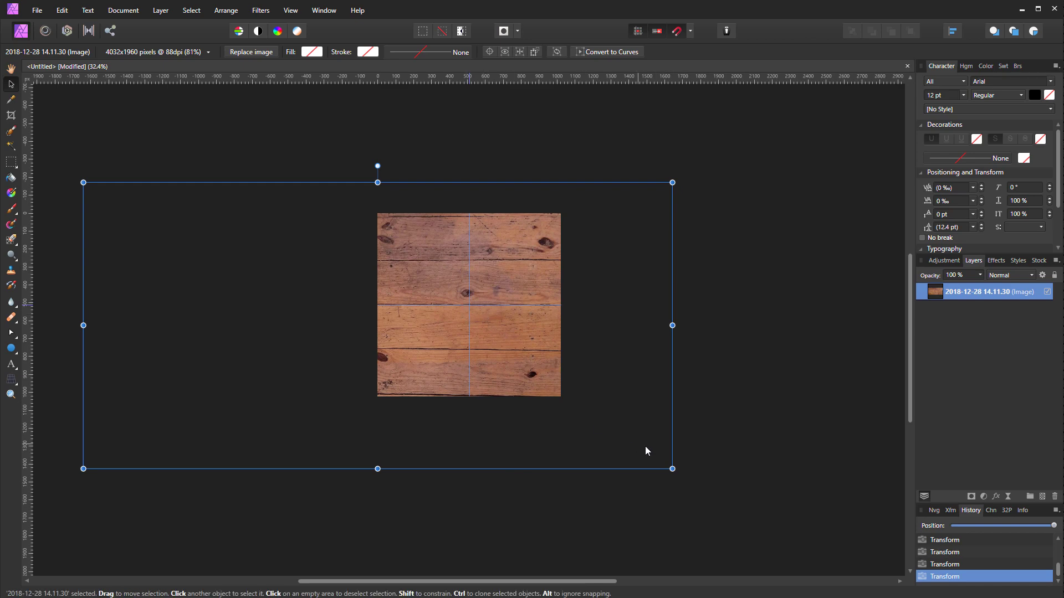
With the Perspective Tool and grid hidden, adjust all four corners to level the planks and apply.
scroll(510, 321, up, 2)
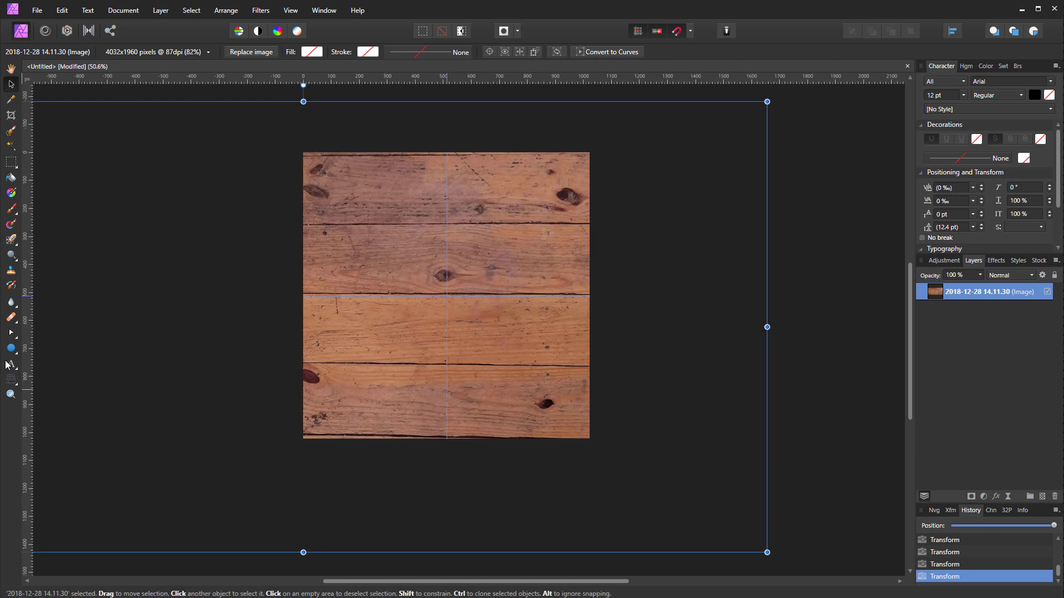
click(11, 381)
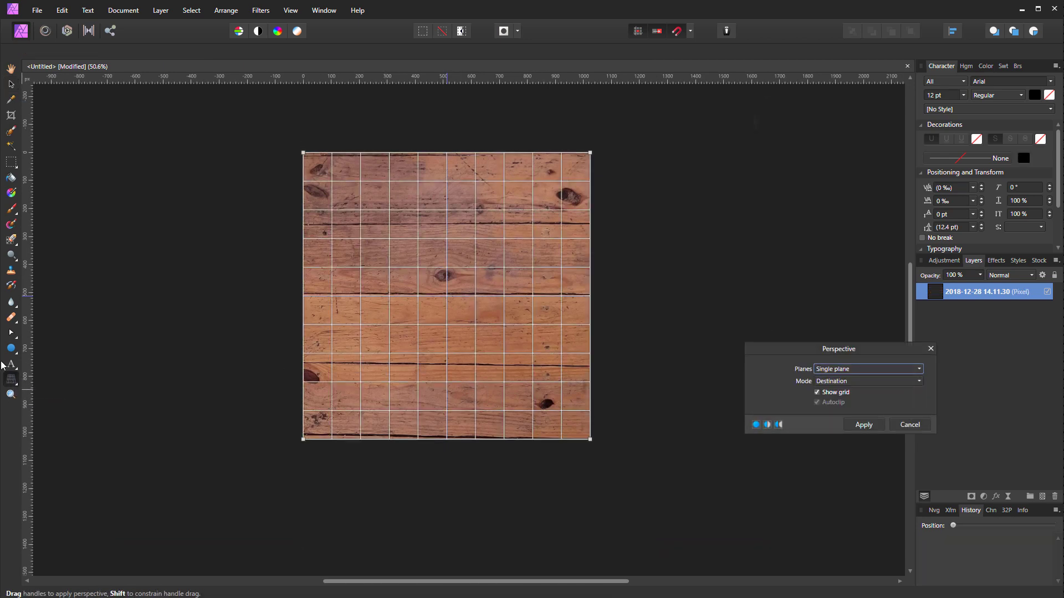
click(817, 392)
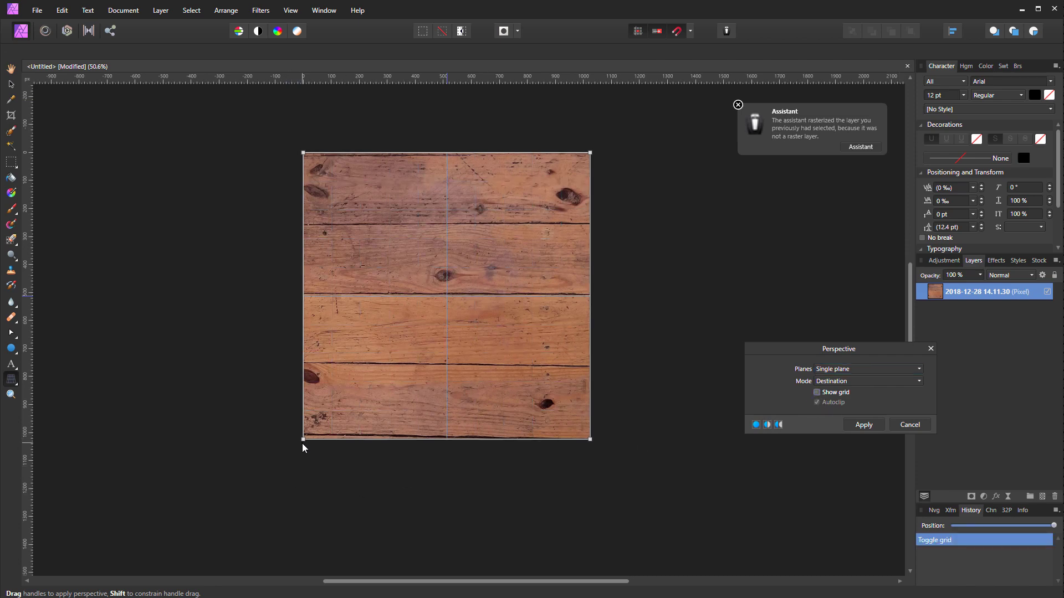
drag(303, 444, 303, 443)
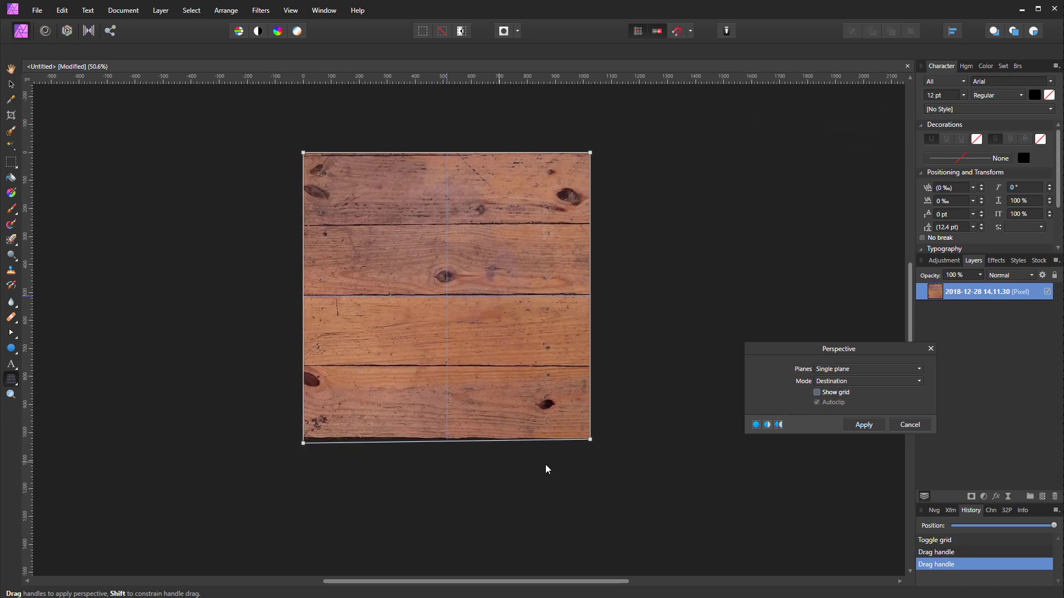
drag(589, 441, 591, 439)
drag(303, 443, 299, 444)
mouse_move(590, 152)
mouse_down()
mouse_move(592, 139)
mouse_move(591, 152)
mouse_up()
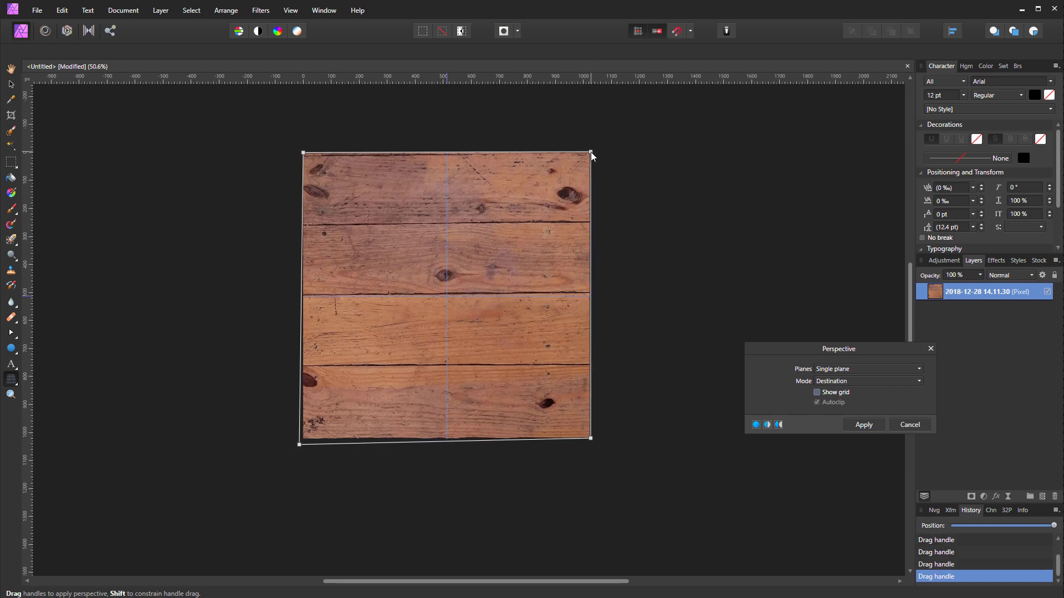
drag(303, 152, 301, 150)
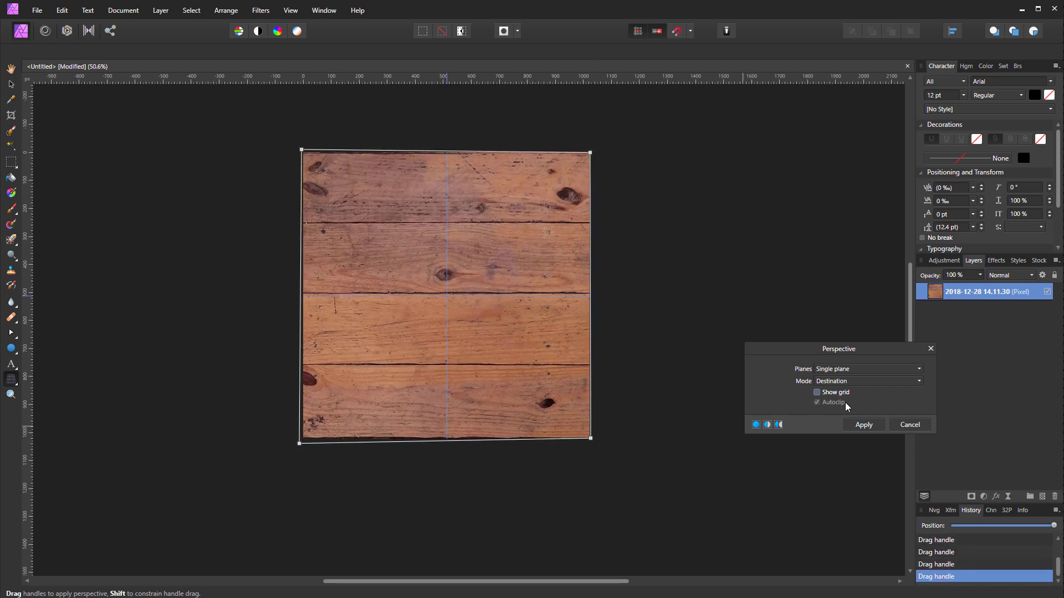
click(867, 427)
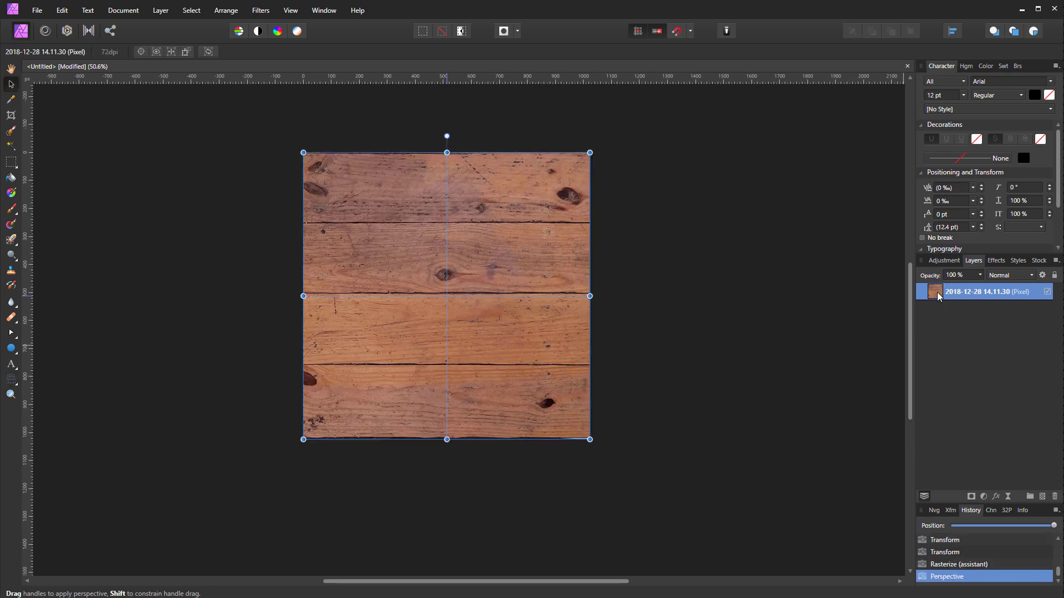
Duplicate the wood layer twice, giving three copies.
click(958, 306)
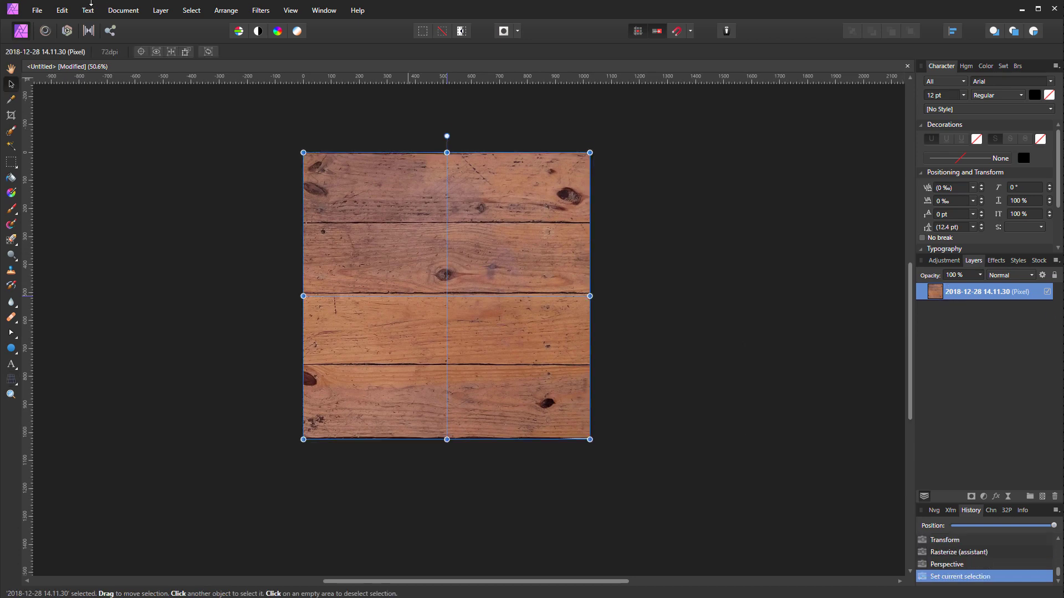
click(160, 11)
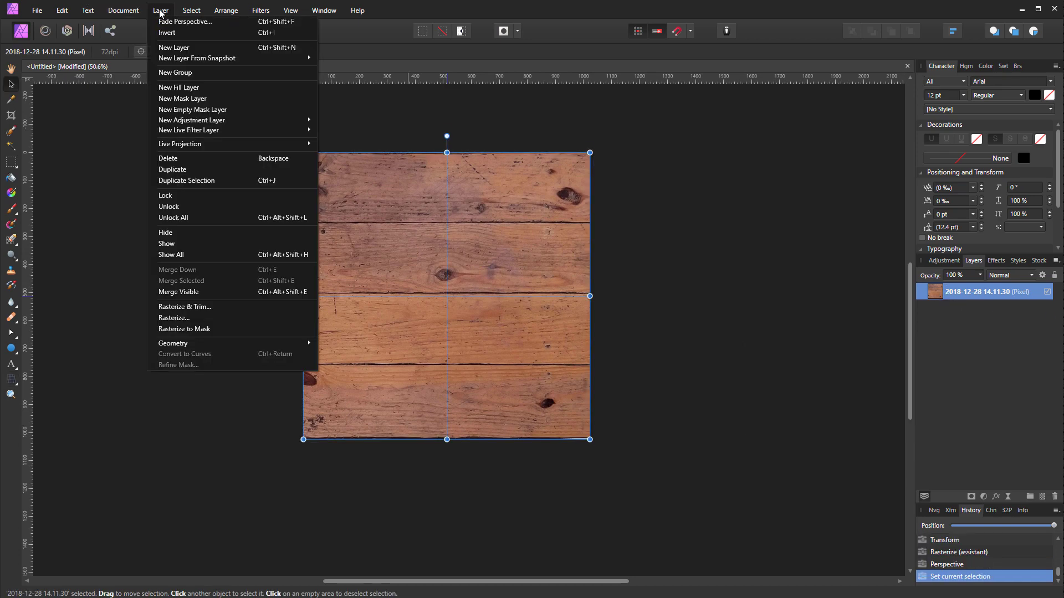
click(218, 170)
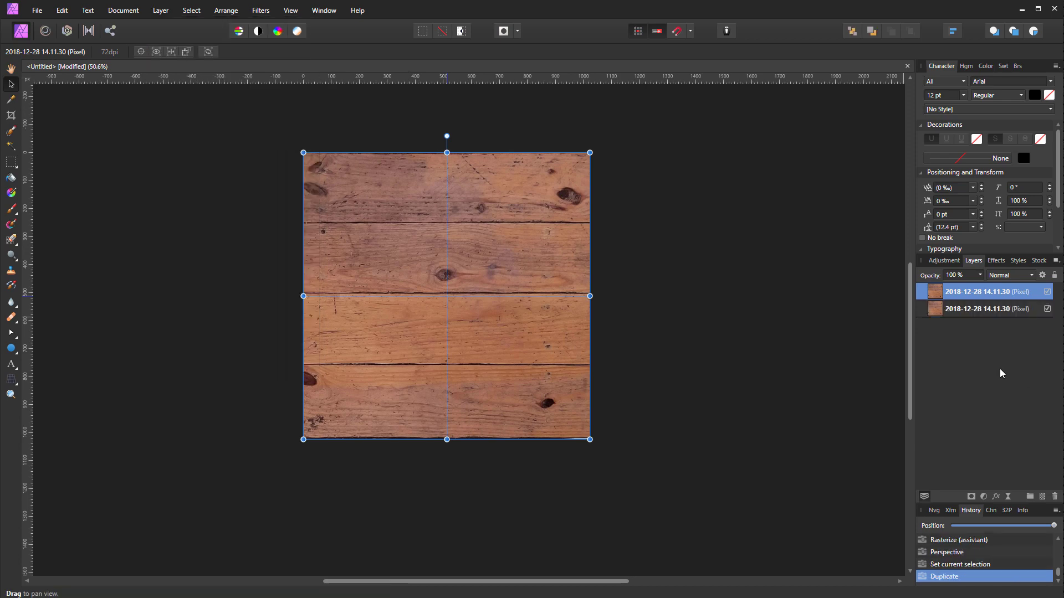
key(ctrl+j)
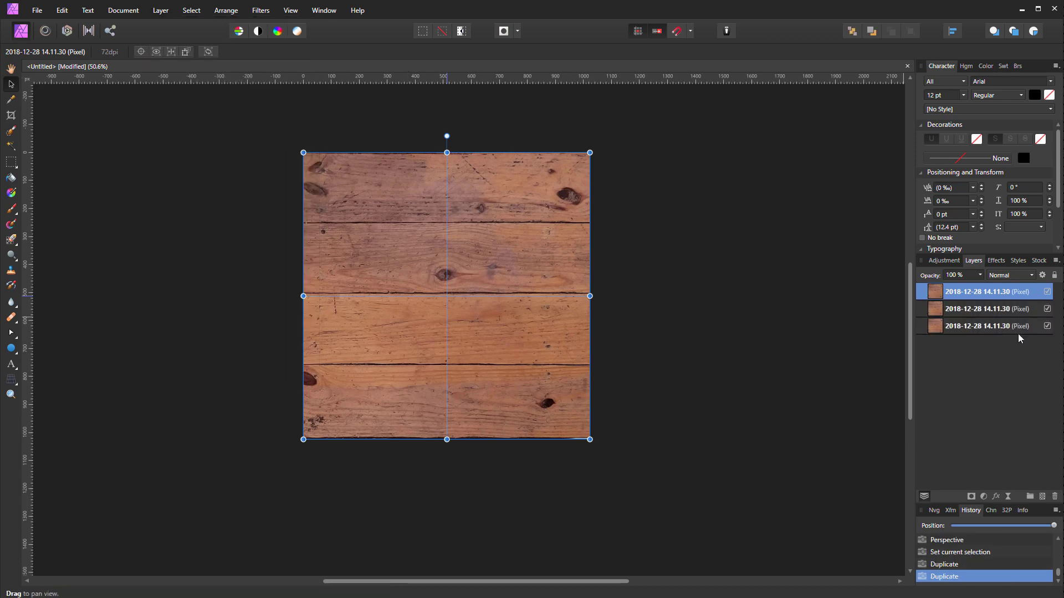
Hide and lock the bottom wood layer as a backup, then select the top copy.
click(1047, 326)
click(1026, 330)
click(1055, 274)
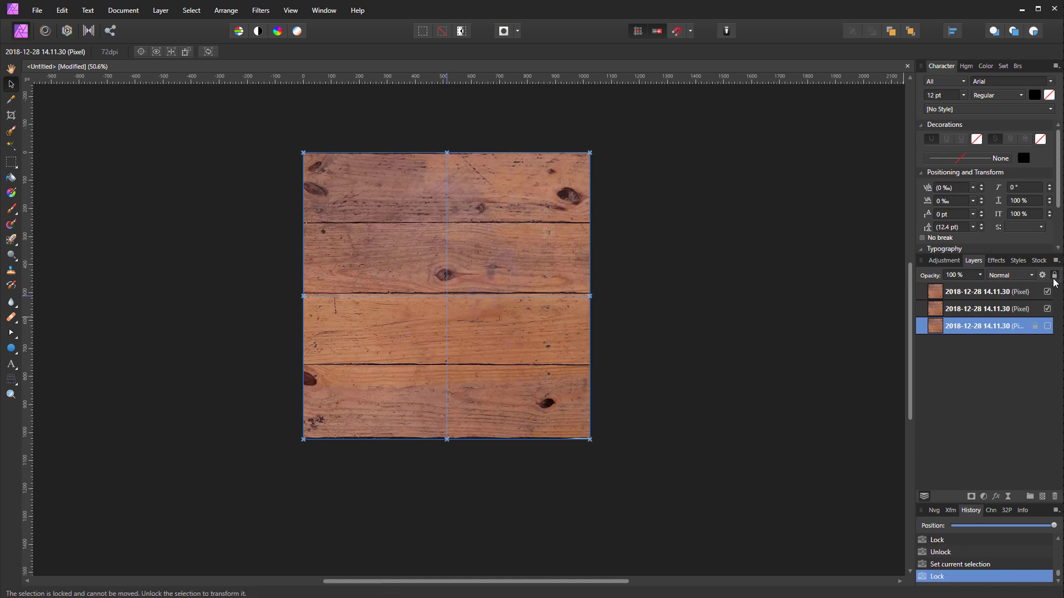
click(934, 293)
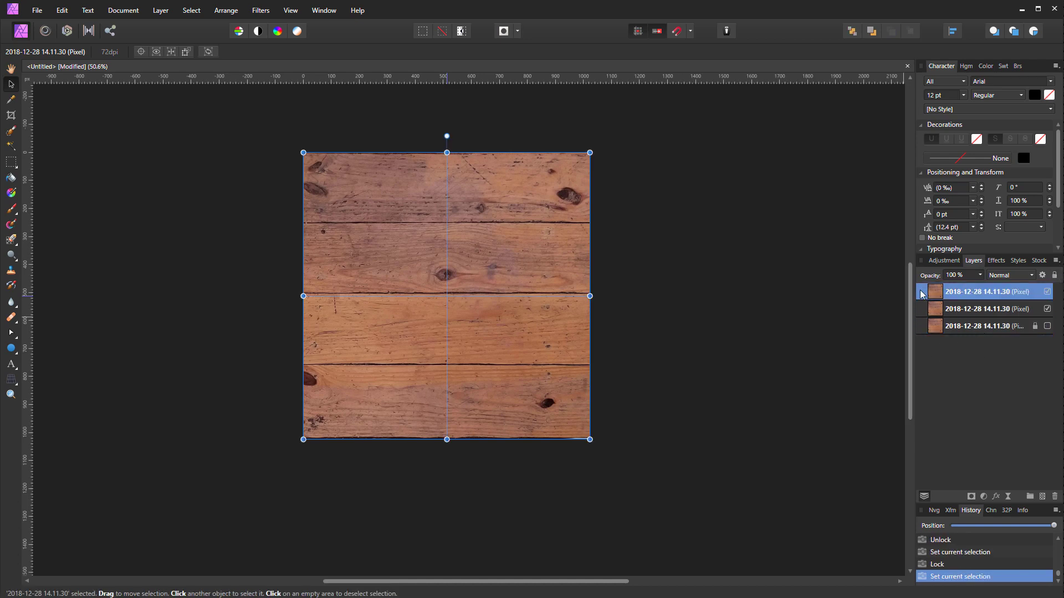
Apply an Affine filter offsetting the wood copy 50% in X and Y with wrap.
click(262, 13)
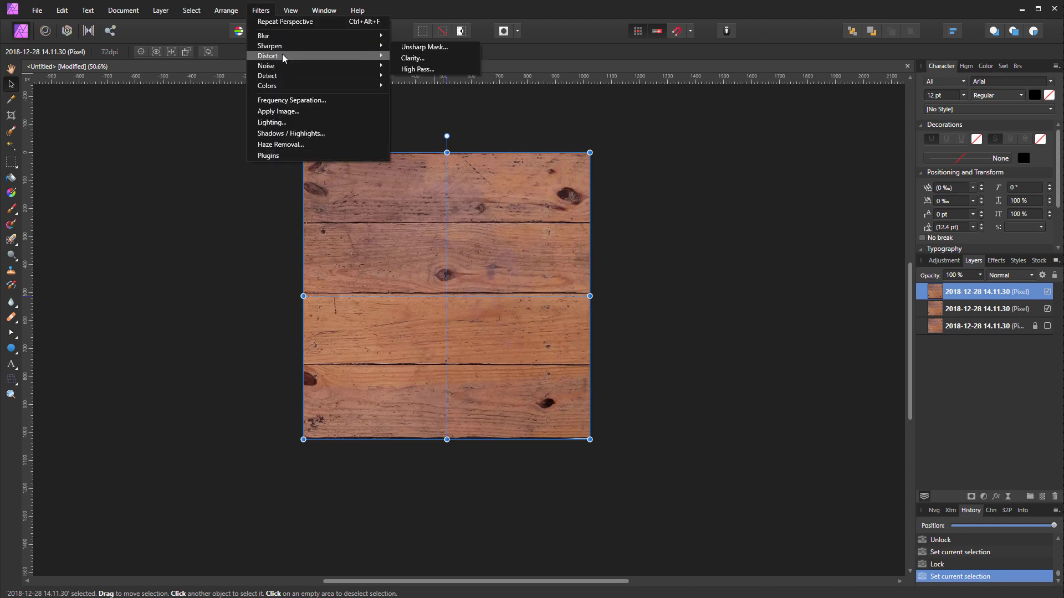
mouse_move(284, 55)
click(473, 211)
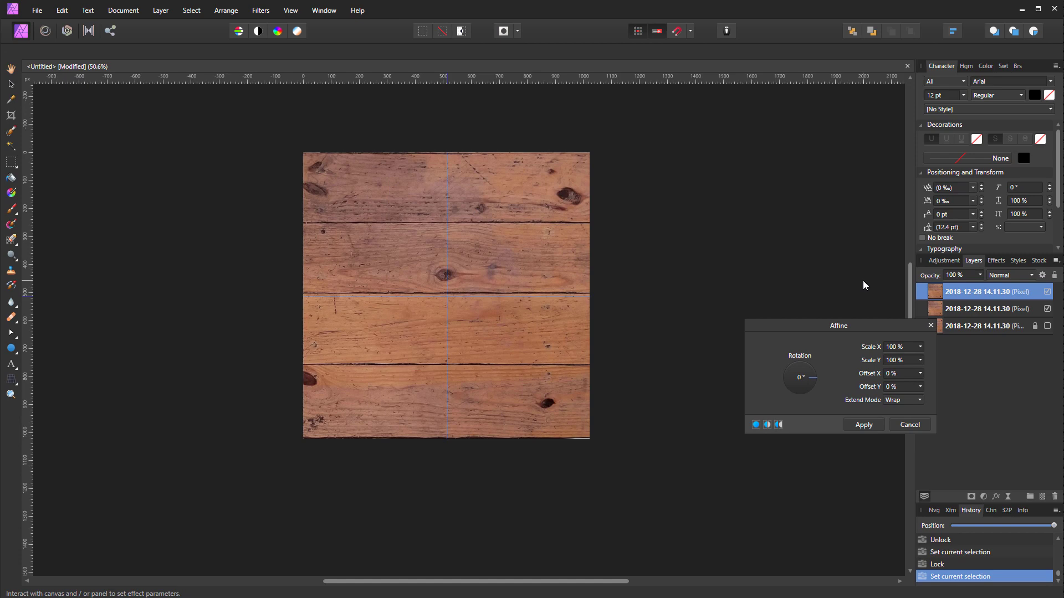
drag(869, 329, 783, 294)
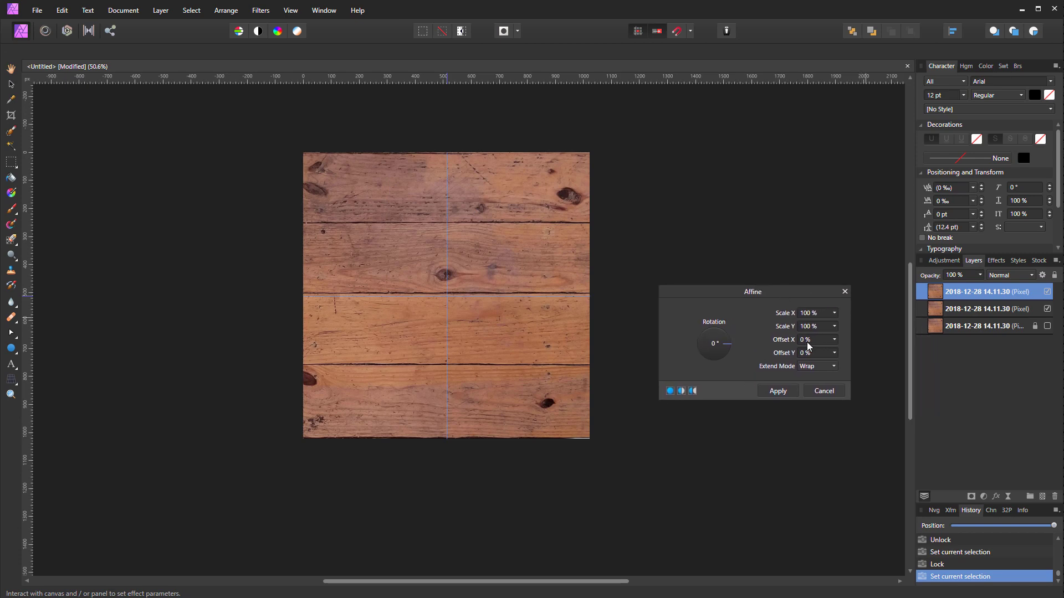
text(50)
key(Tab)
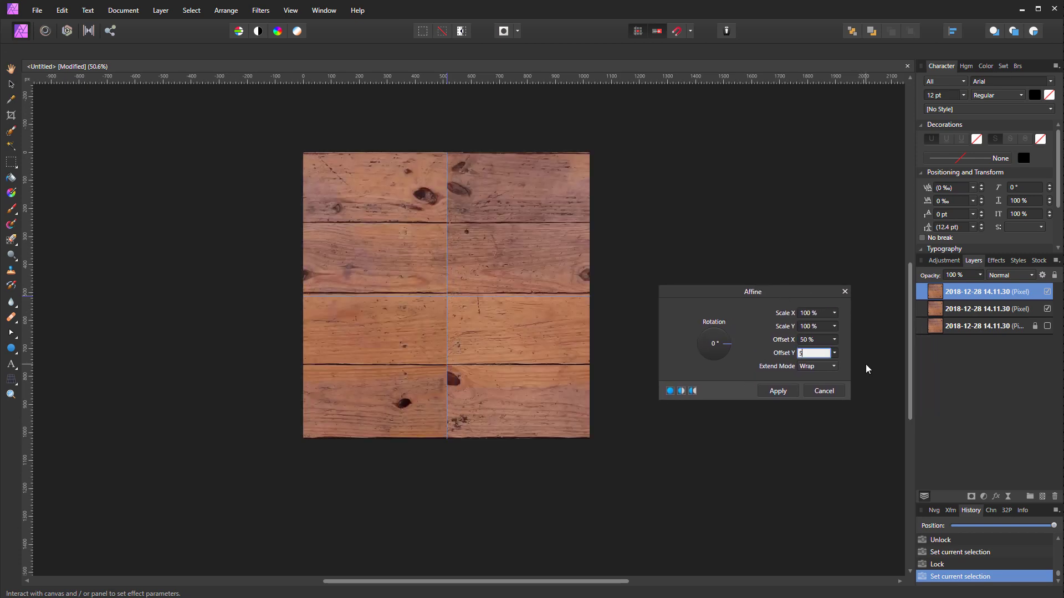
text(50)
key(Tab)
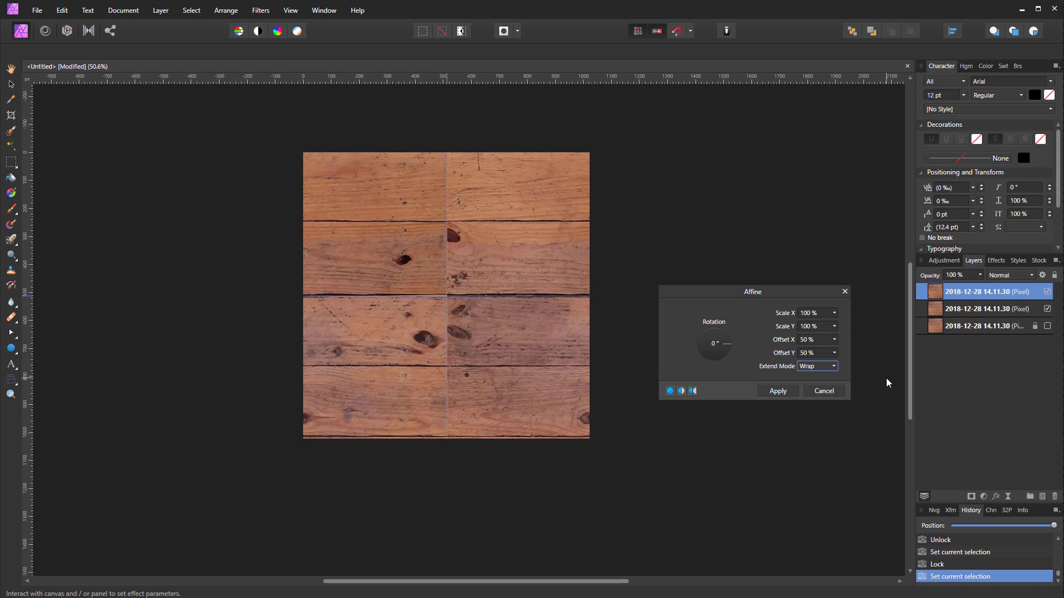
click(782, 390)
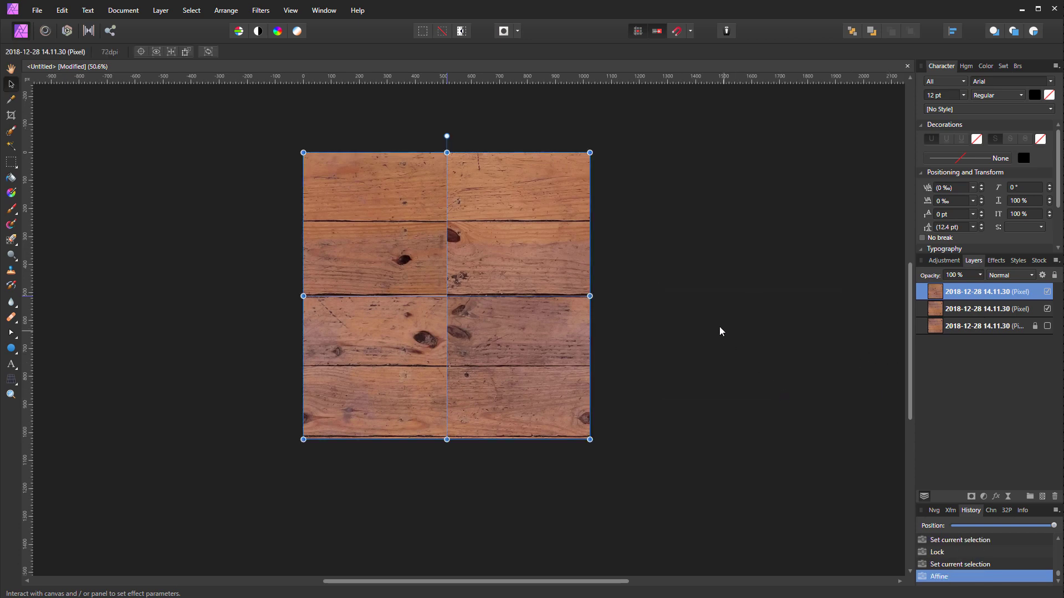
Move the offset wood layer beneath the unshifted copy and select the top layer.
click(719, 325)
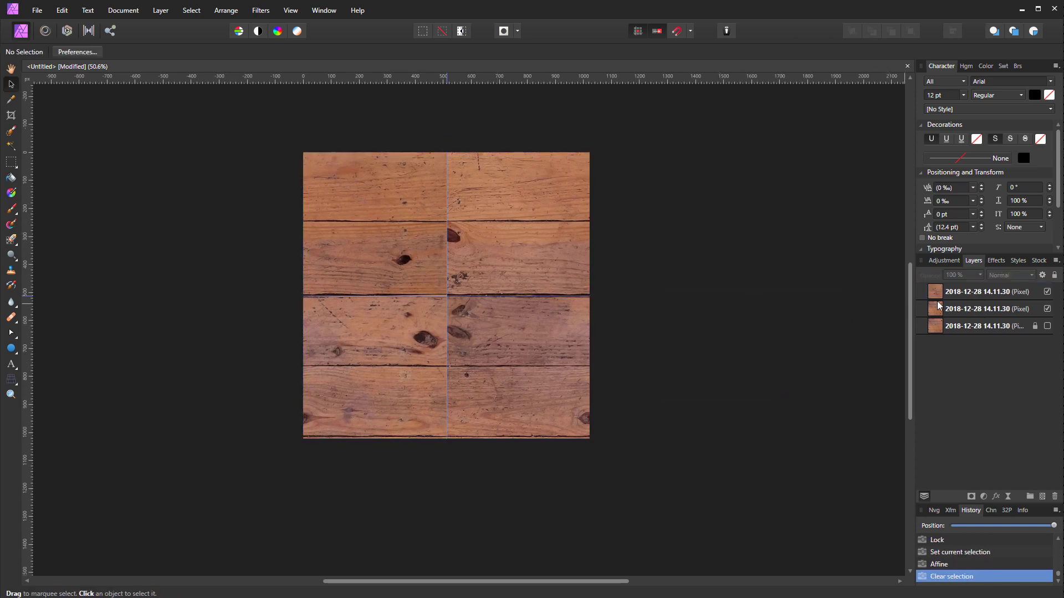
drag(936, 293, 937, 317)
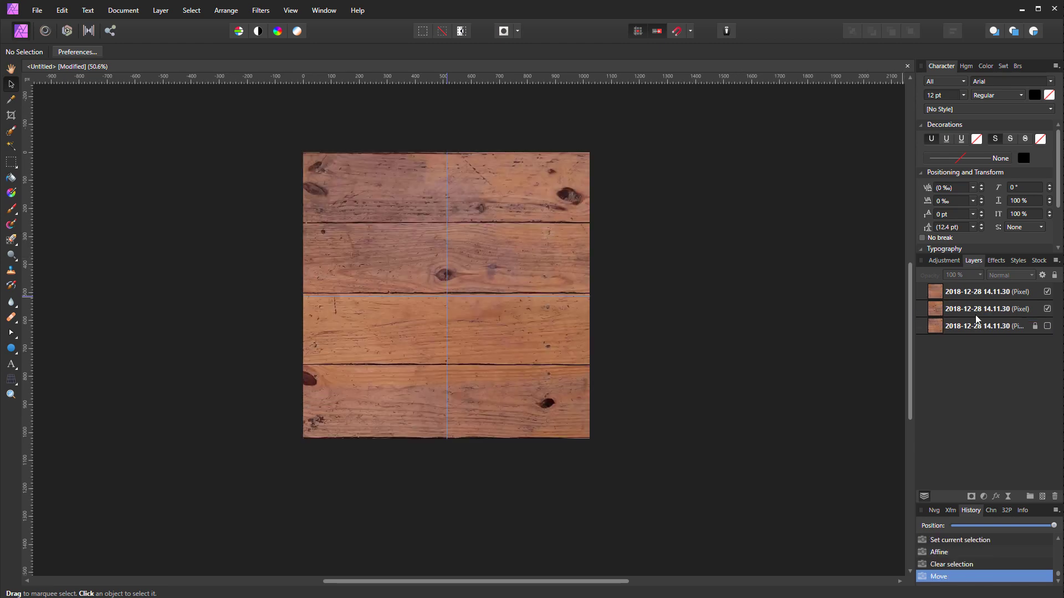
click(939, 291)
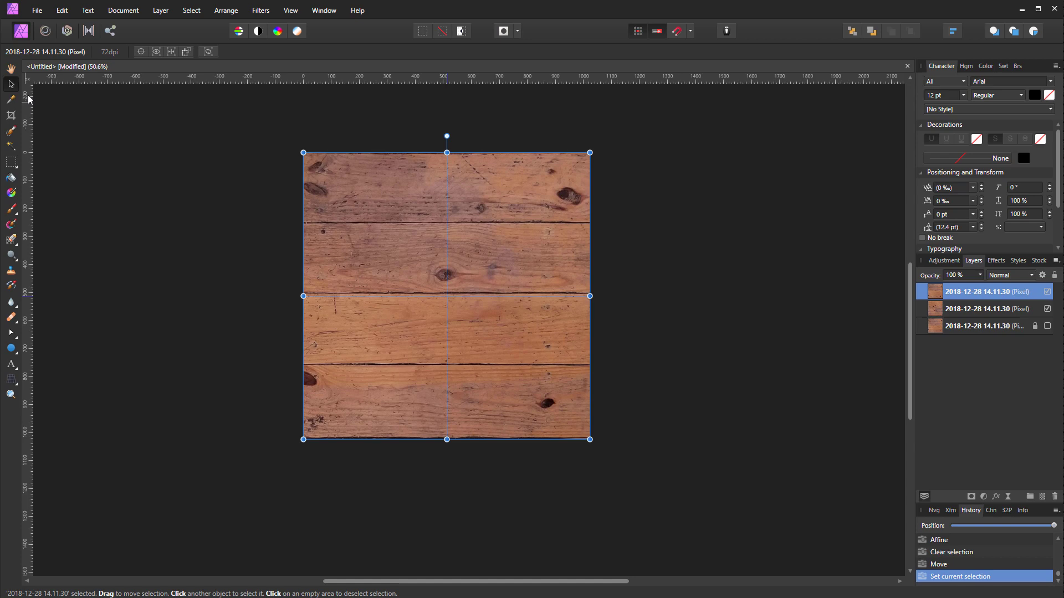
Draw a large circle from the image centre and give it a ~30 px Gaussian Blur.
click(11, 348)
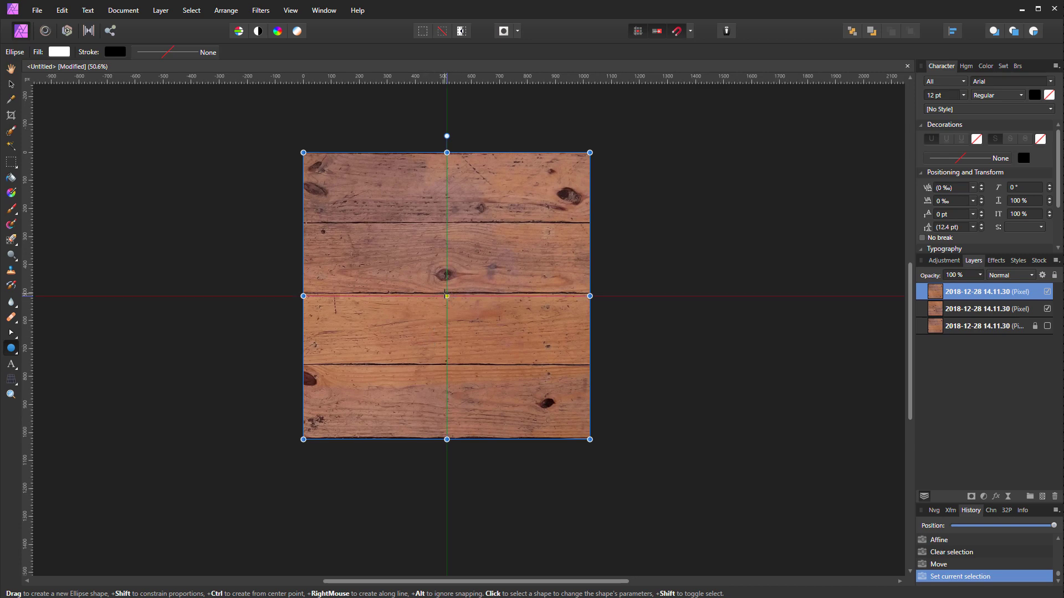
drag(446, 295, 486, 267)
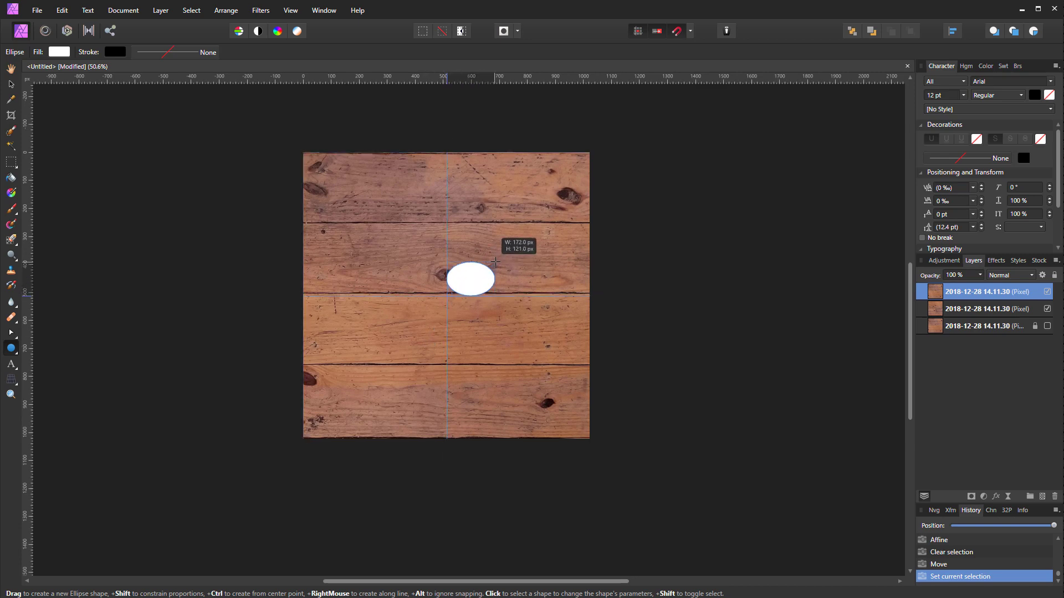
drag(495, 262, 616, 206)
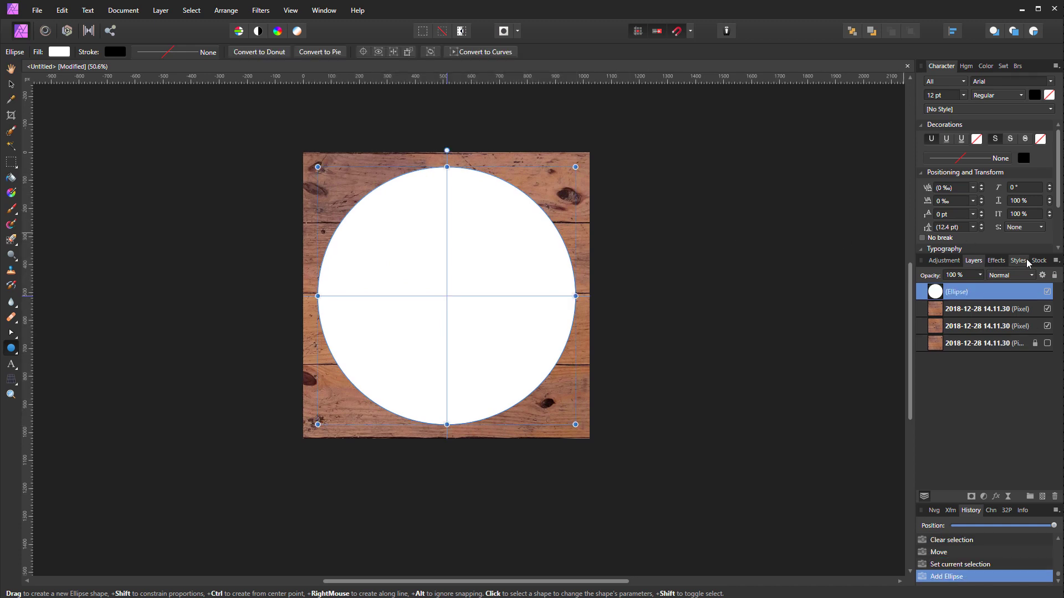
click(996, 261)
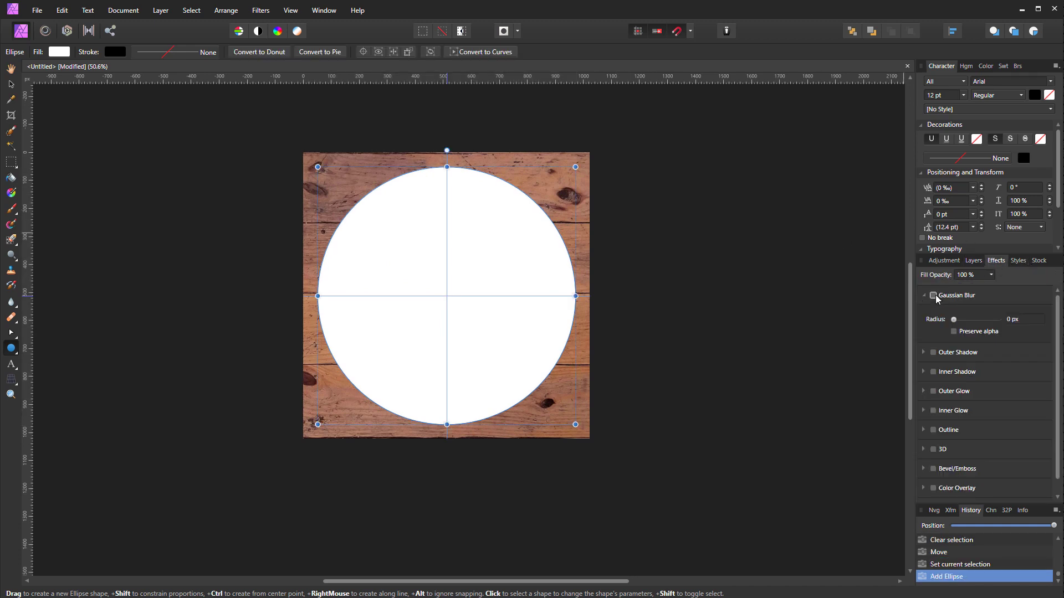
click(933, 295)
drag(954, 320, 983, 321)
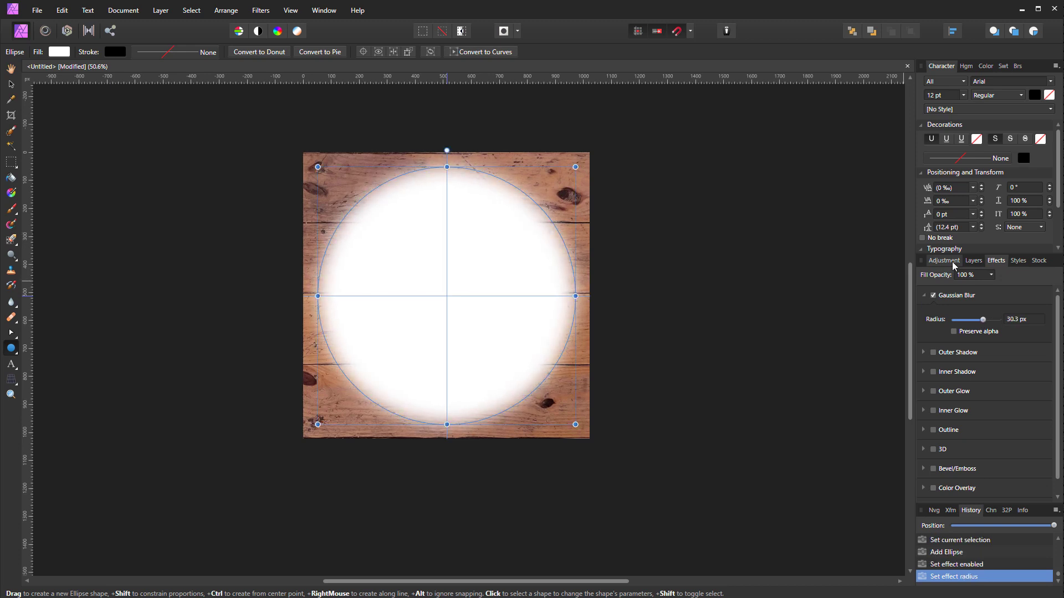
click(974, 262)
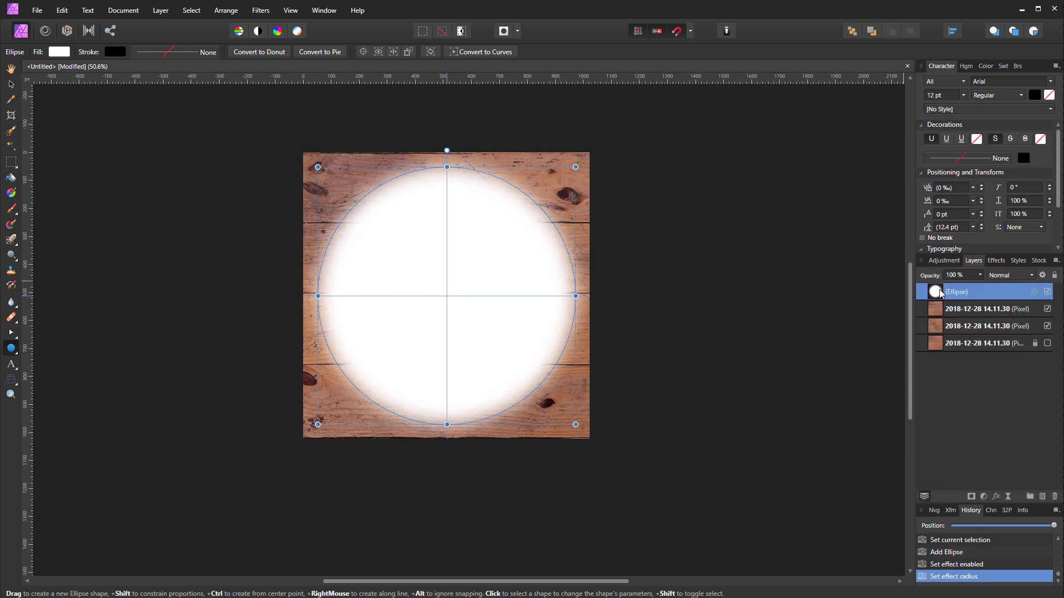
Use the blurred circle as the top wood layer's mask.
drag(944, 306, 938, 313)
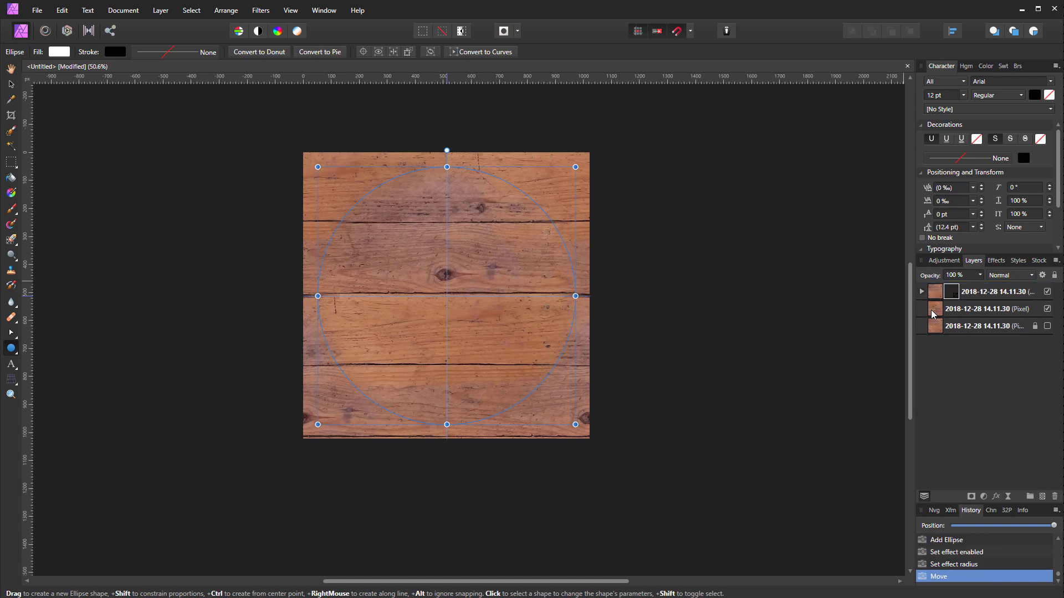
key(v)
click(967, 324)
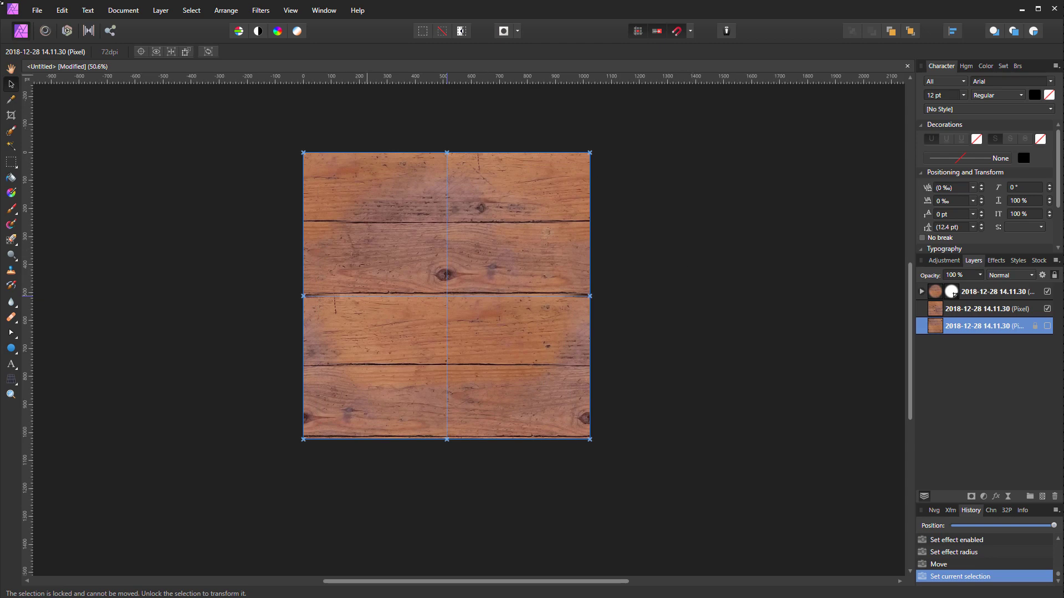
Export the texture to Downloads as woodTile.jpg, a 1024 px JPEG at quality 90.
click(37, 11)
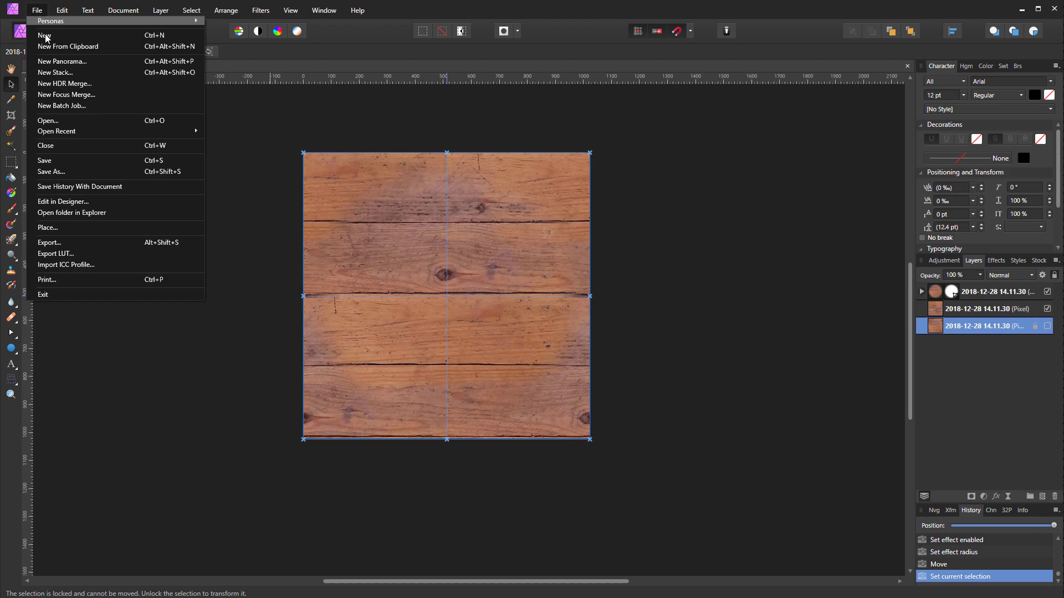
click(47, 246)
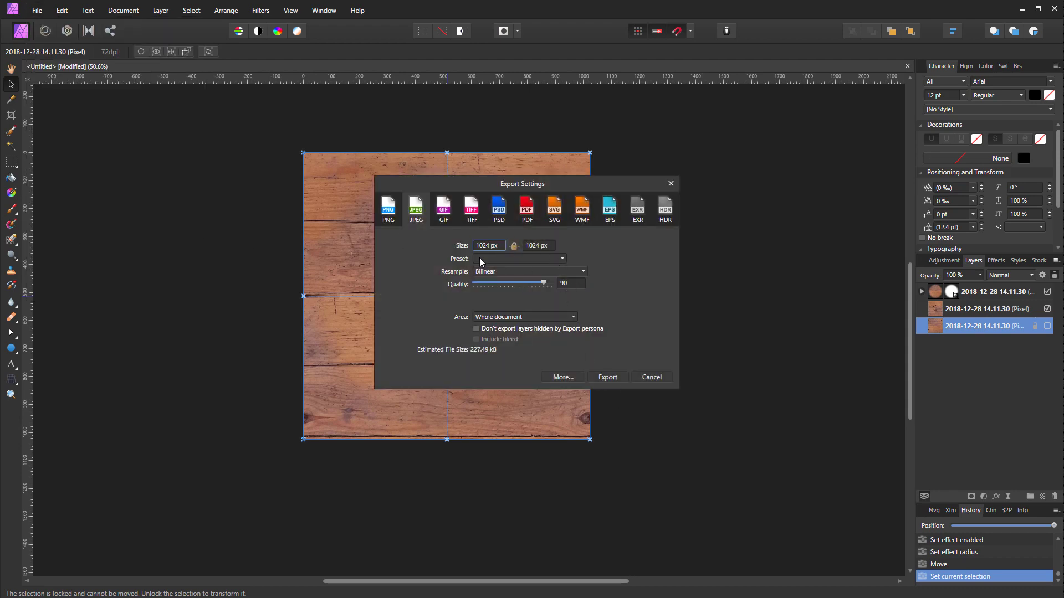
click(607, 379)
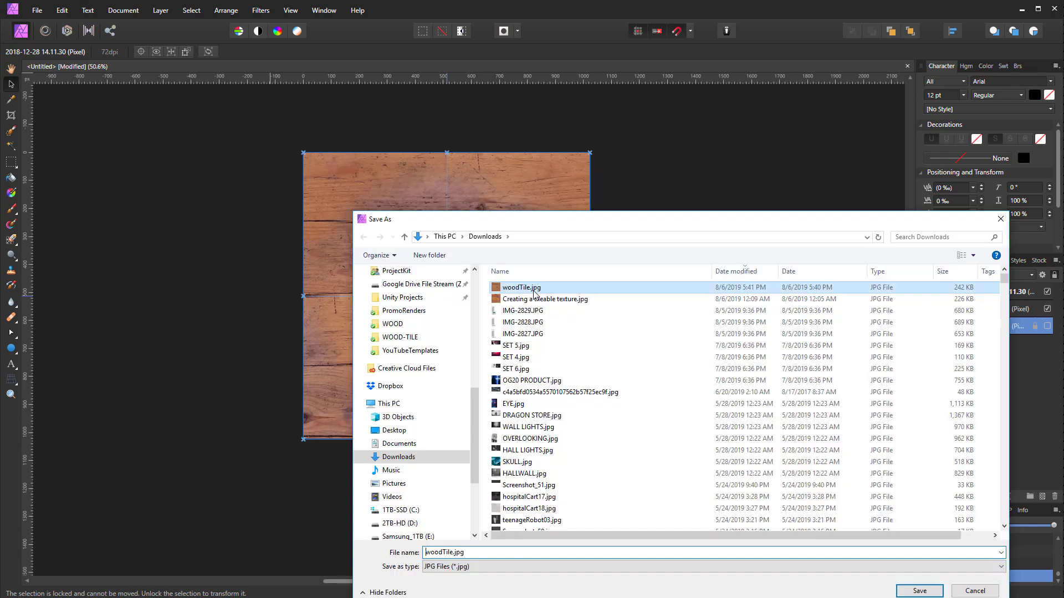
click(919, 590)
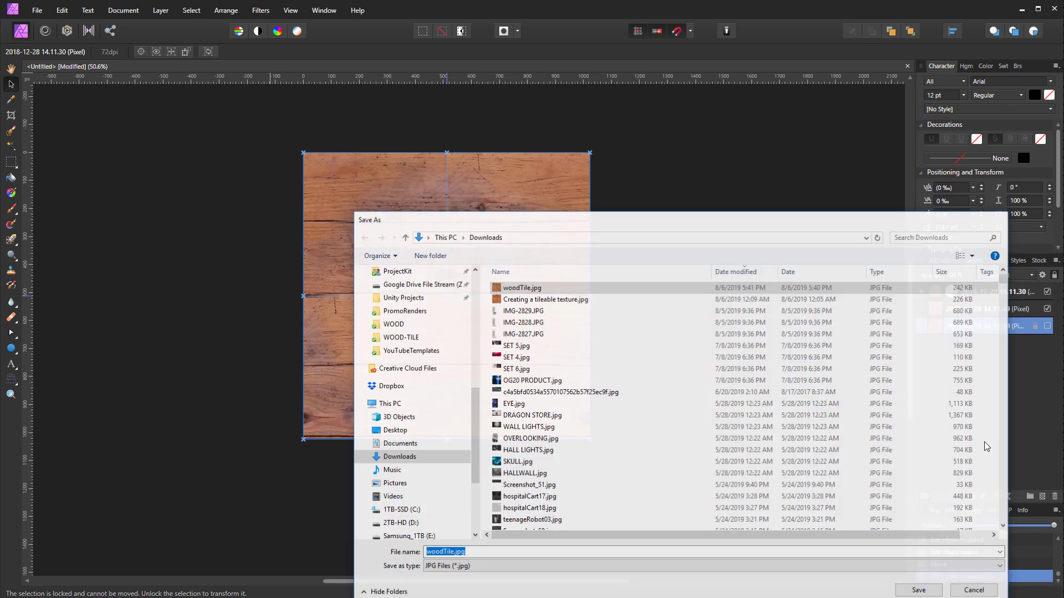
Create a second blank 1024 px square document.
click(36, 11)
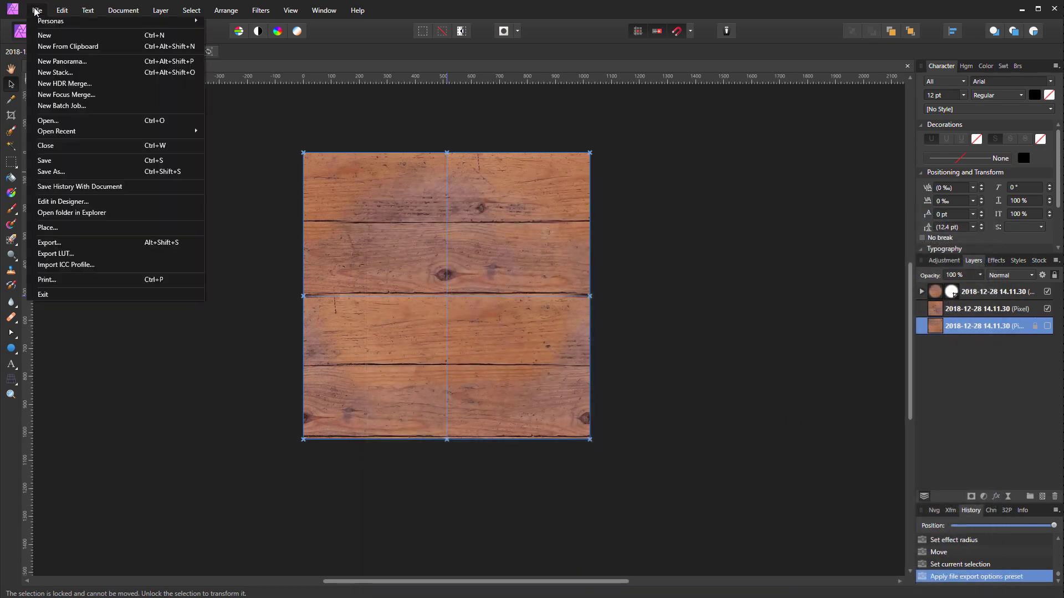
click(44, 36)
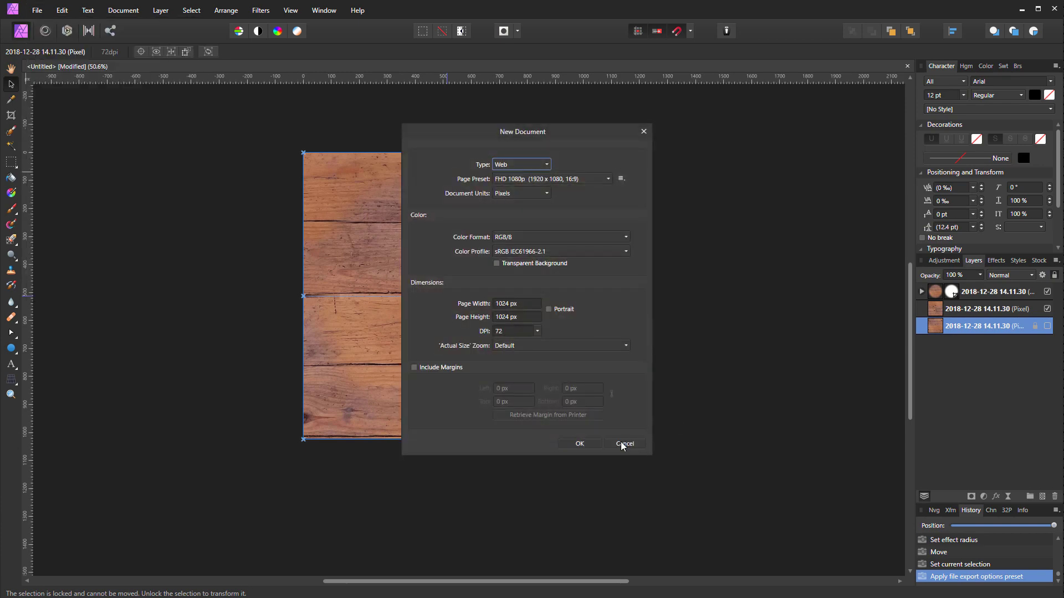
click(592, 440)
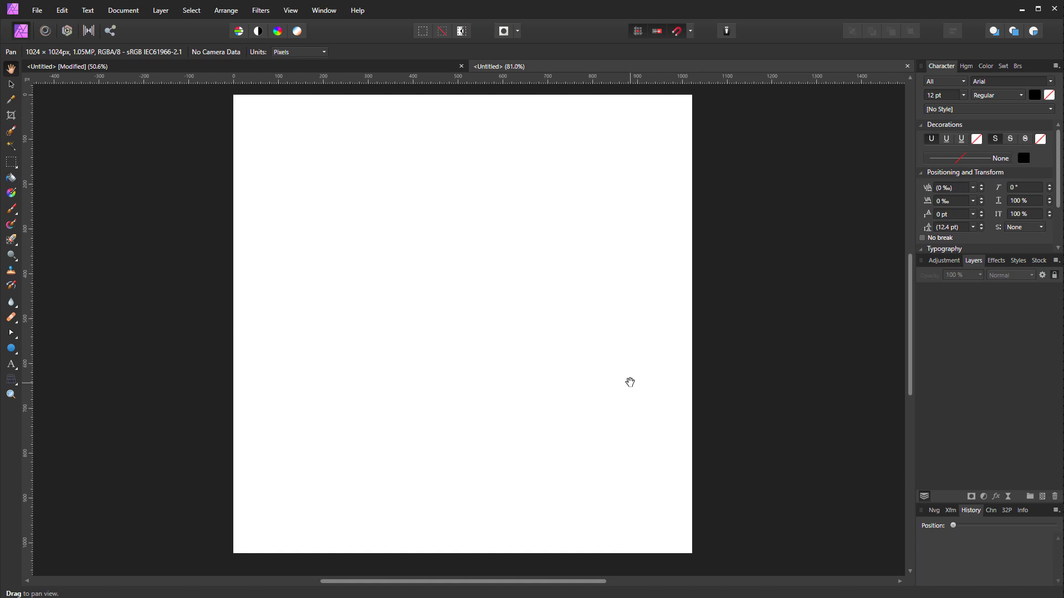
Add a fill layer of type Bitmap loaded with the exported wood JPEG.
click(159, 10)
click(172, 88)
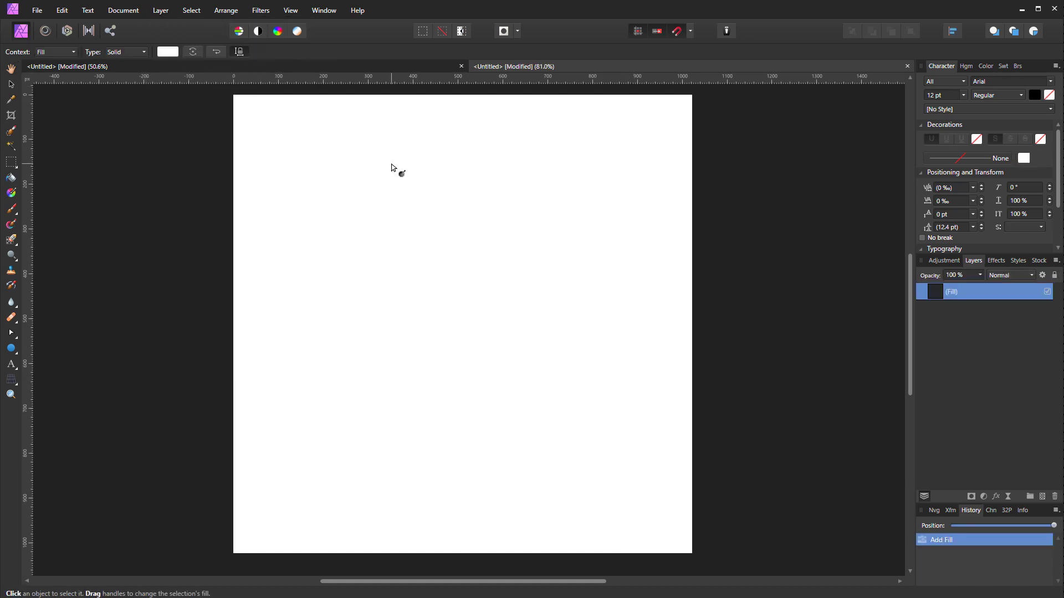
click(124, 49)
click(121, 141)
double_click(544, 287)
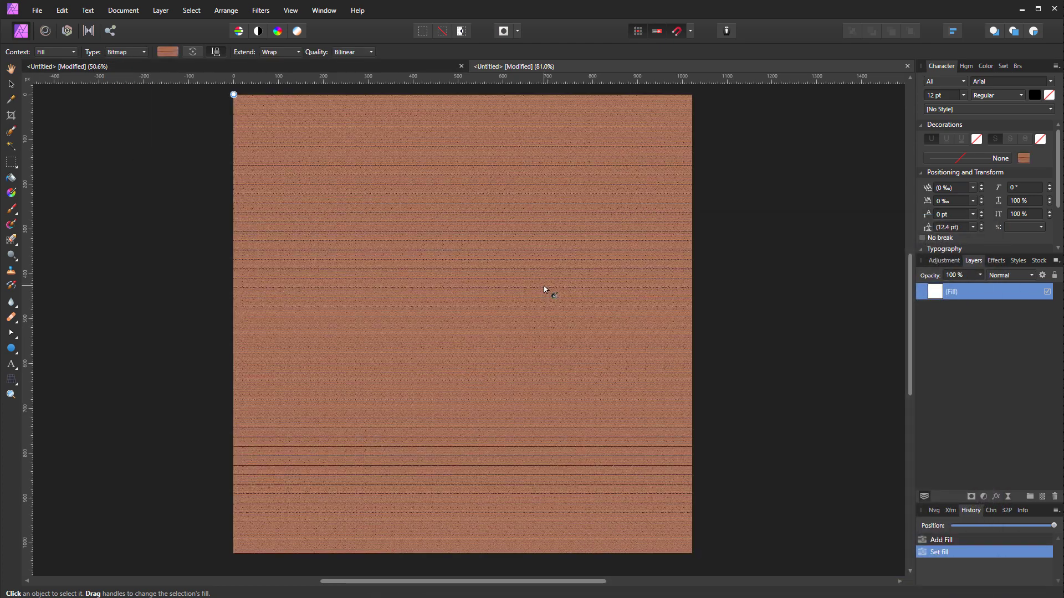
Lock the fill aspect ratio, then drag the fill handles to shift and enlarge the repeating wood tiles.
drag(421, 218, 573, 221)
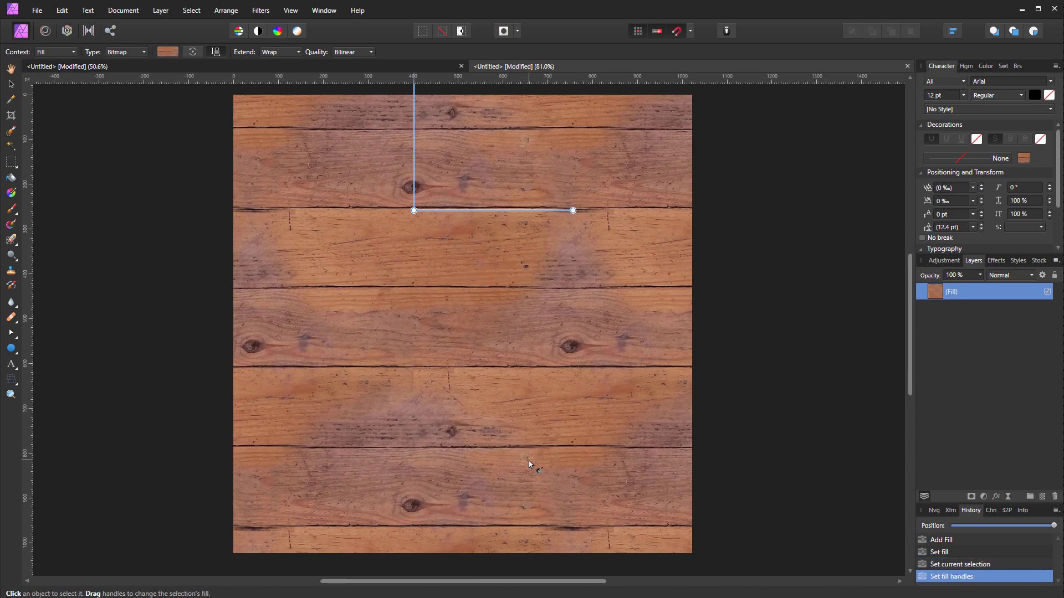
click(216, 52)
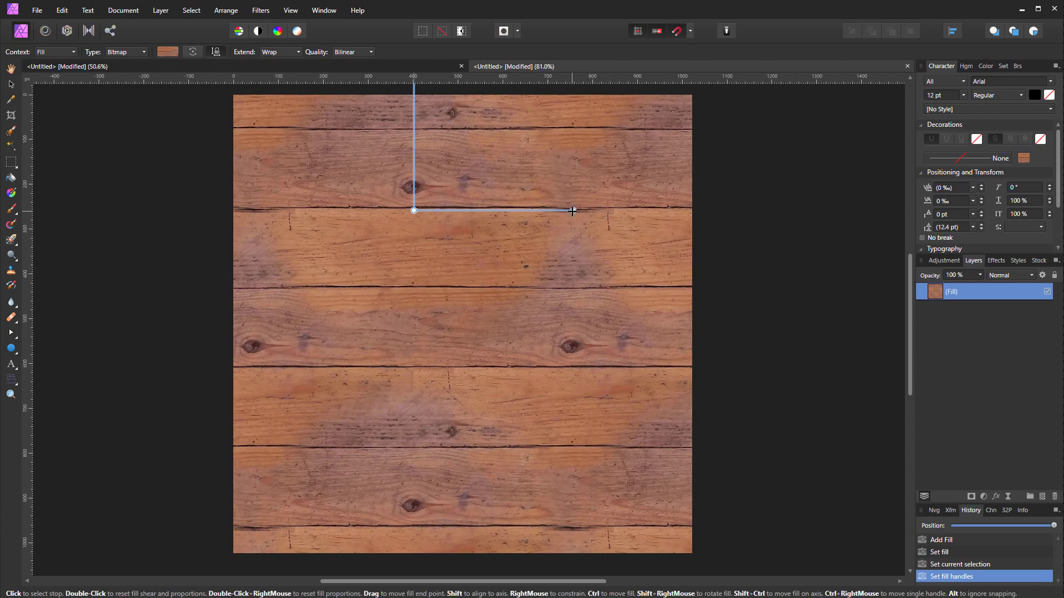
drag(573, 211, 515, 209)
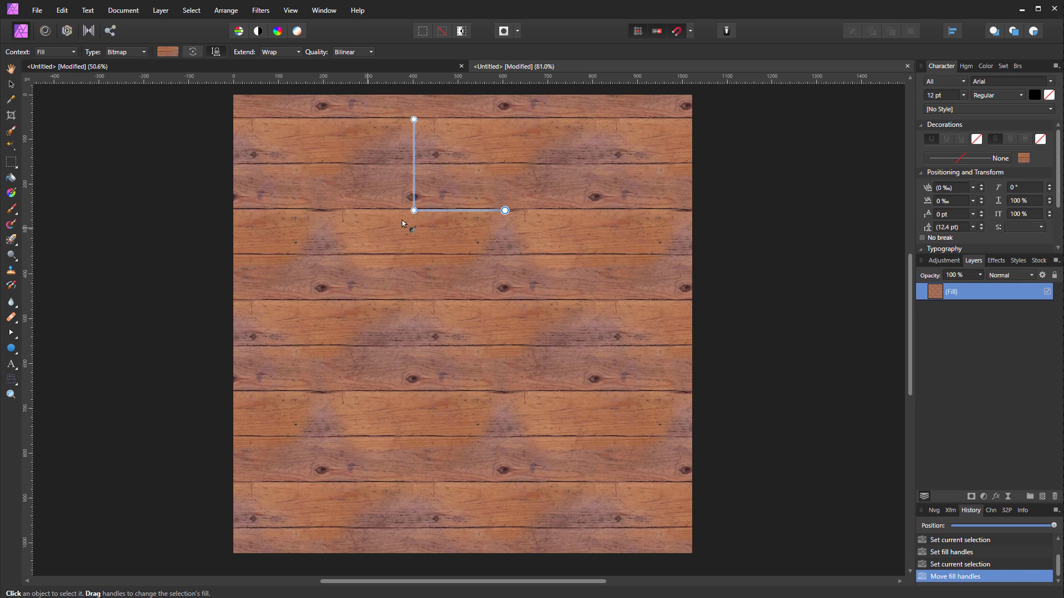
drag(413, 210, 540, 280)
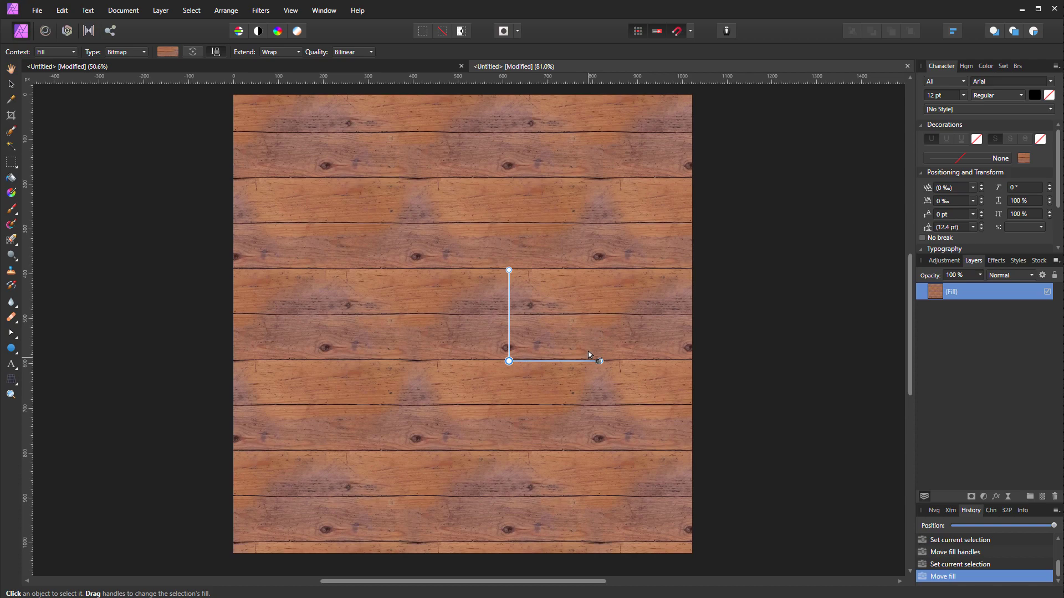
drag(600, 362, 649, 361)
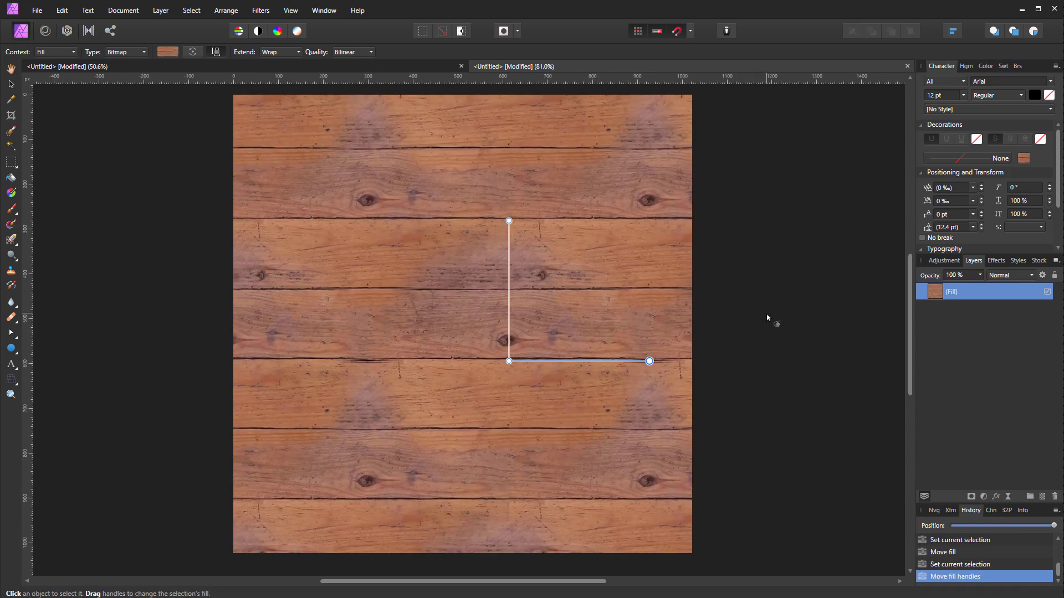